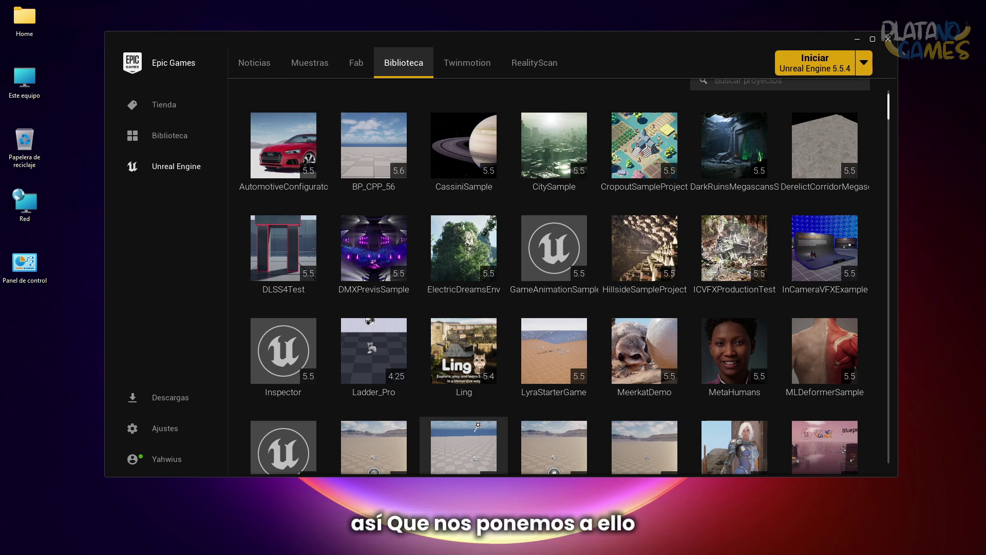
Step: Browse Epic's sample projects in the launcher, then return to the installed library
{"action": "scroll", "coordinate": [507, 275], "scroll_direction": "up", "scroll_amount": 4}
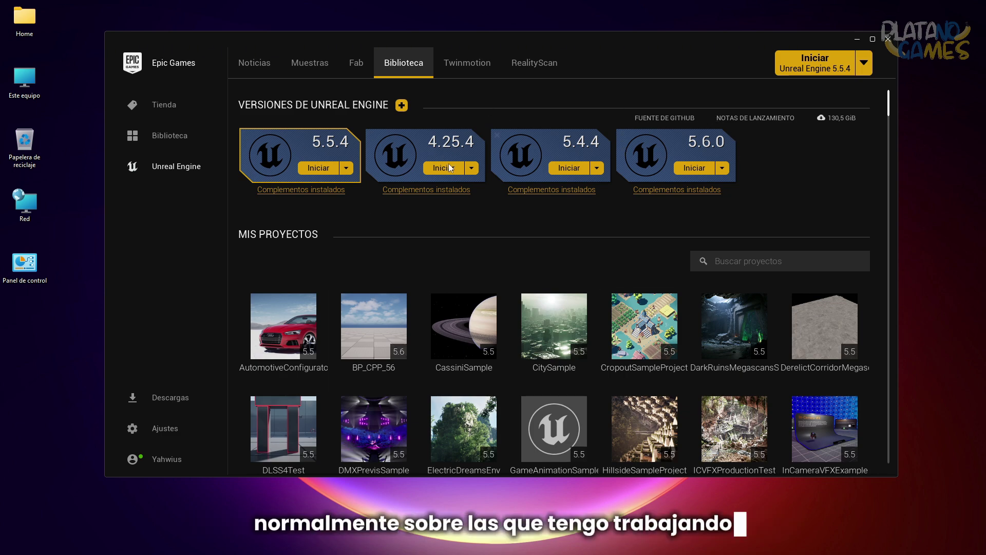
{"action": "scroll", "coordinate": [387, 362], "scroll_direction": "down", "scroll_amount": 4}
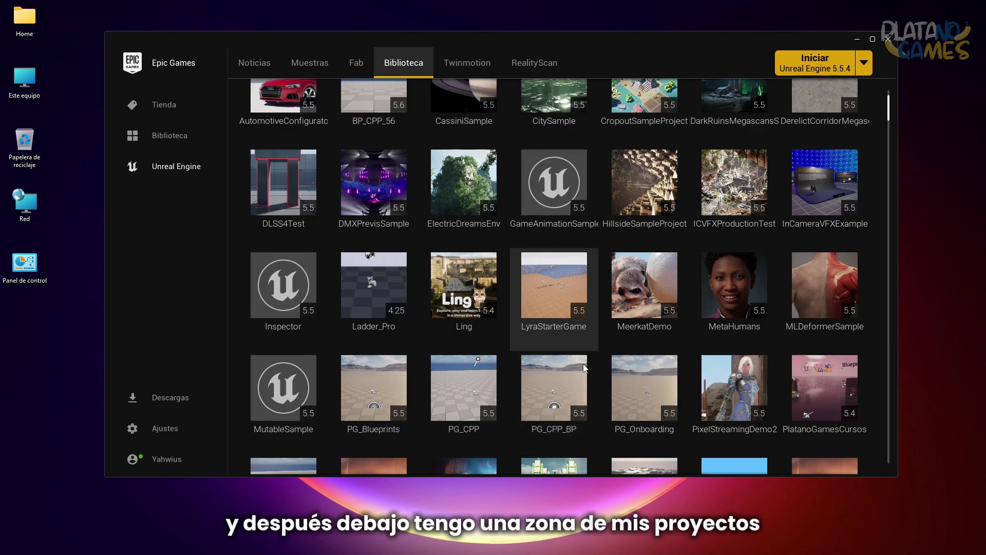
{"action": "scroll", "coordinate": [632, 402], "scroll_direction": "down", "scroll_amount": 4}
{"action": "scroll", "coordinate": [632, 402], "scroll_direction": "up", "scroll_amount": 4}
{"action": "scroll", "coordinate": [628, 395], "scroll_direction": "up", "scroll_amount": 5}
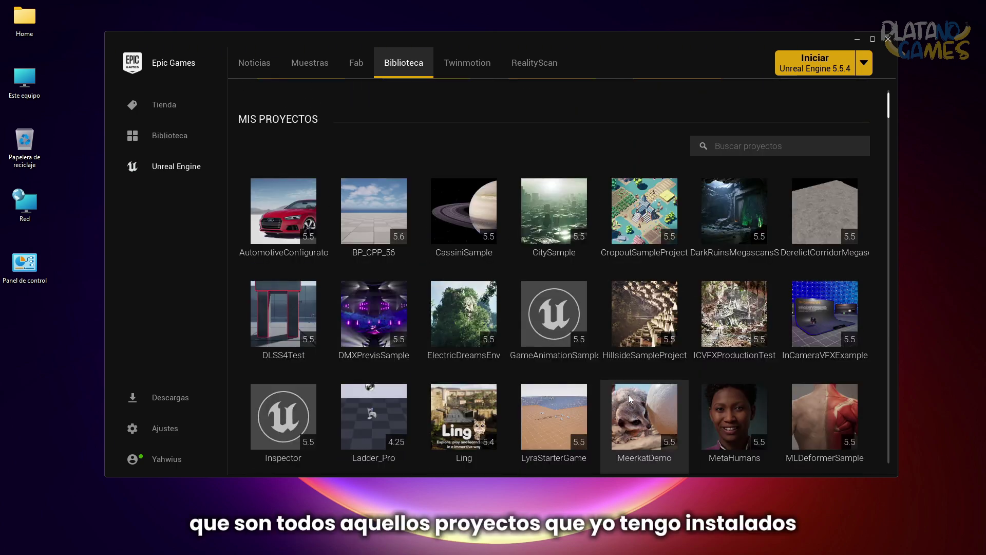
{"action": "left_click", "coordinate": [309, 62]}
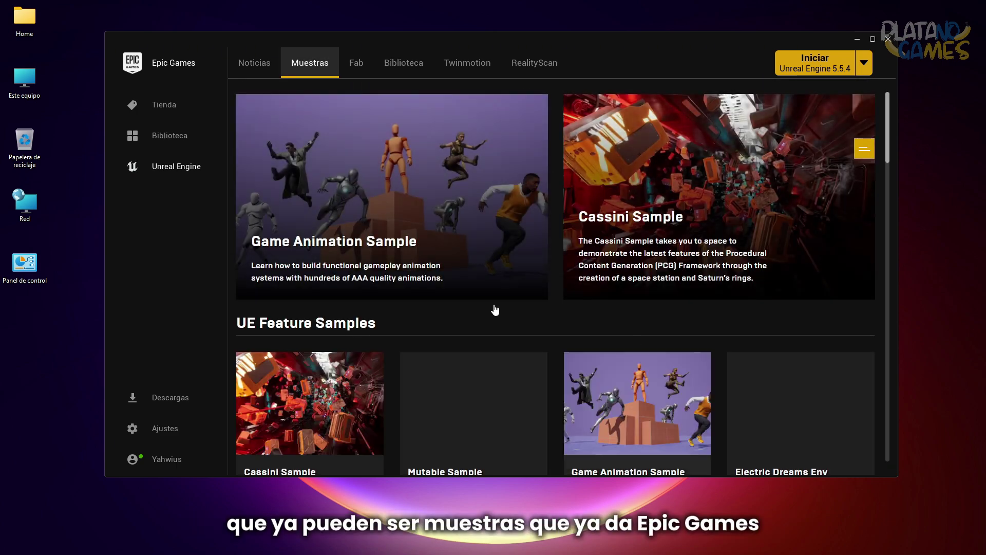
{"action": "scroll", "coordinate": [528, 346], "scroll_direction": "down", "scroll_amount": 4}
{"action": "scroll", "coordinate": [529, 346], "scroll_direction": "up", "scroll_amount": 4}
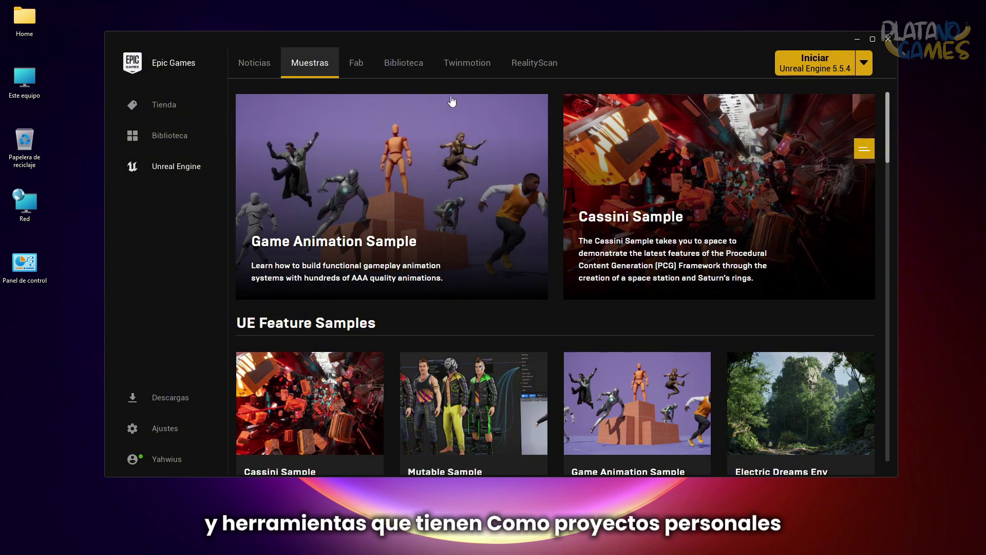
{"action": "left_click", "coordinate": [404, 63]}
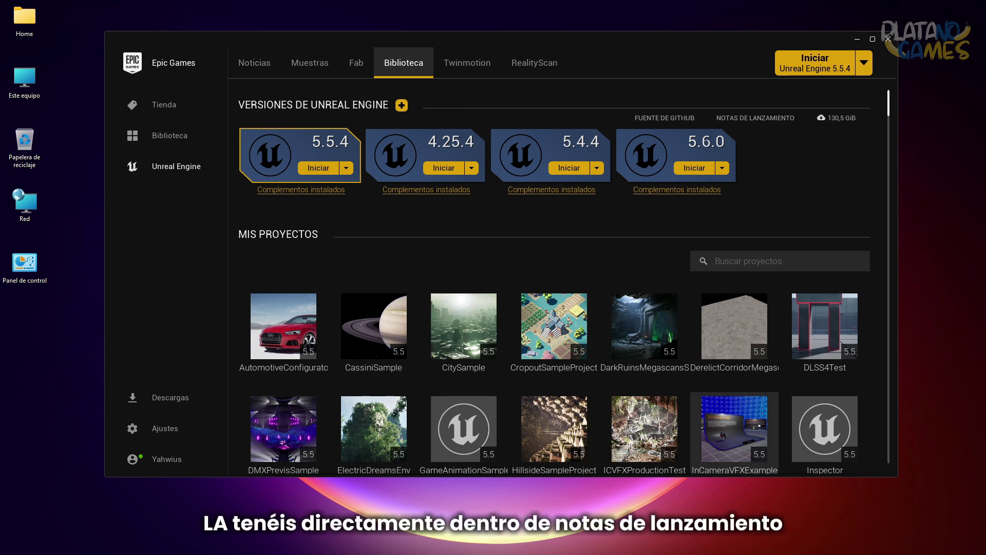
Step: Maximize and read the release notes, then launch Unreal Engine 5.6.0 and minimize the launcher
{"action": "left_click_drag", "start_coordinate": [638, 107], "coordinate": [464, 82]}
{"action": "double_click", "coordinate": [463, 82]}
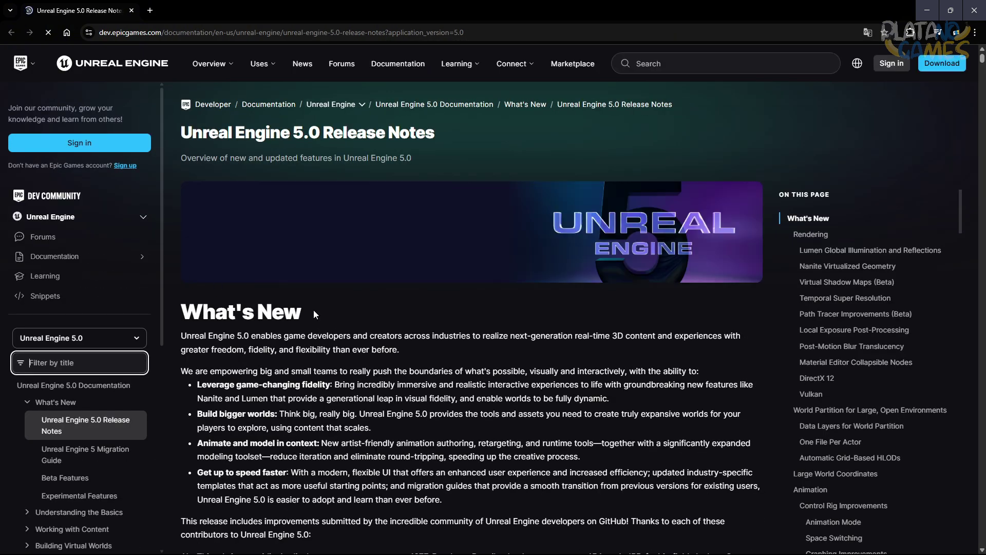
{"action": "scroll", "coordinate": [328, 336], "scroll_direction": "down", "scroll_amount": 8}
{"action": "scroll", "coordinate": [328, 336], "scroll_direction": "down", "scroll_amount": 8}
{"action": "scroll", "coordinate": [324, 337], "scroll_direction": "down", "scroll_amount": 11}
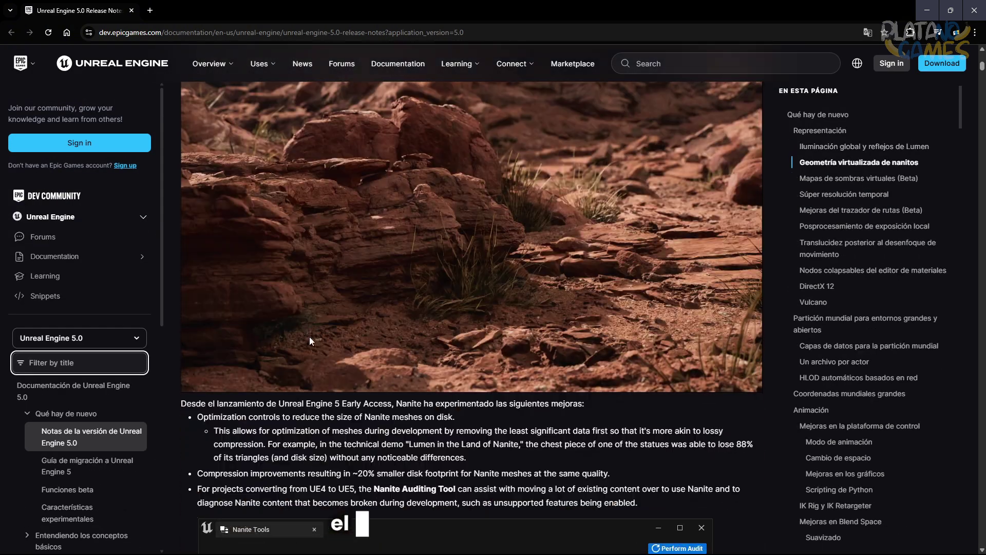
{"action": "scroll", "coordinate": [310, 337], "scroll_direction": "down", "scroll_amount": 2}
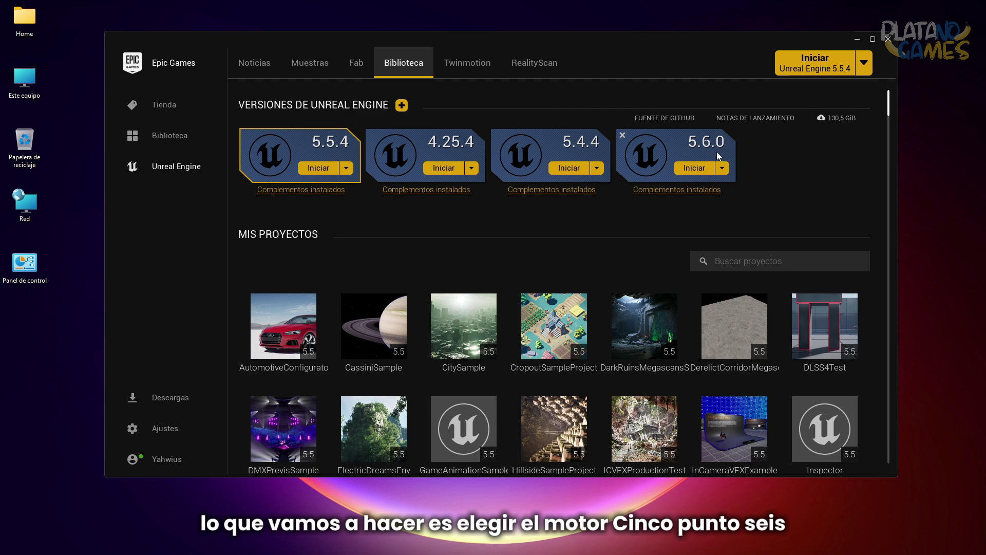
{"action": "left_click", "coordinate": [690, 167]}
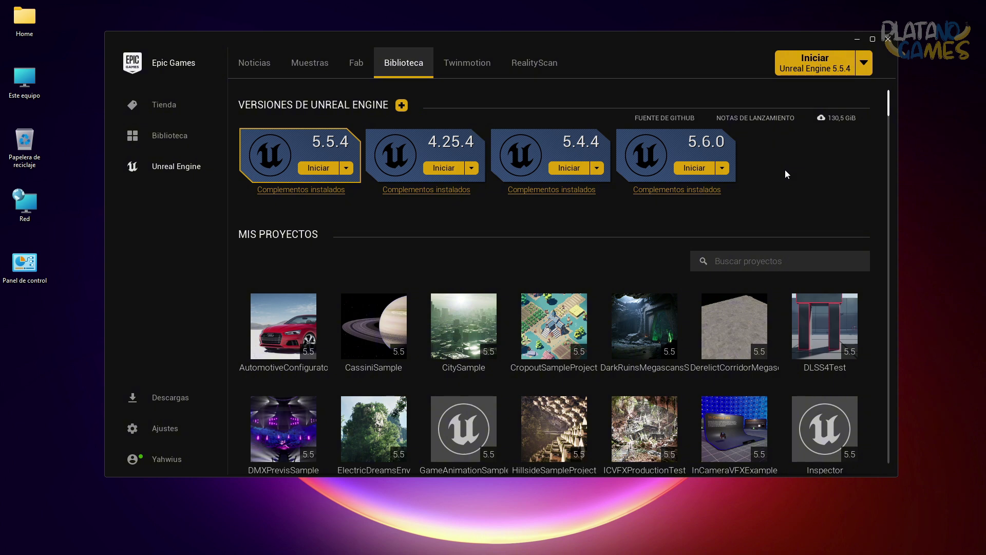
{"action": "left_click", "coordinate": [856, 44]}
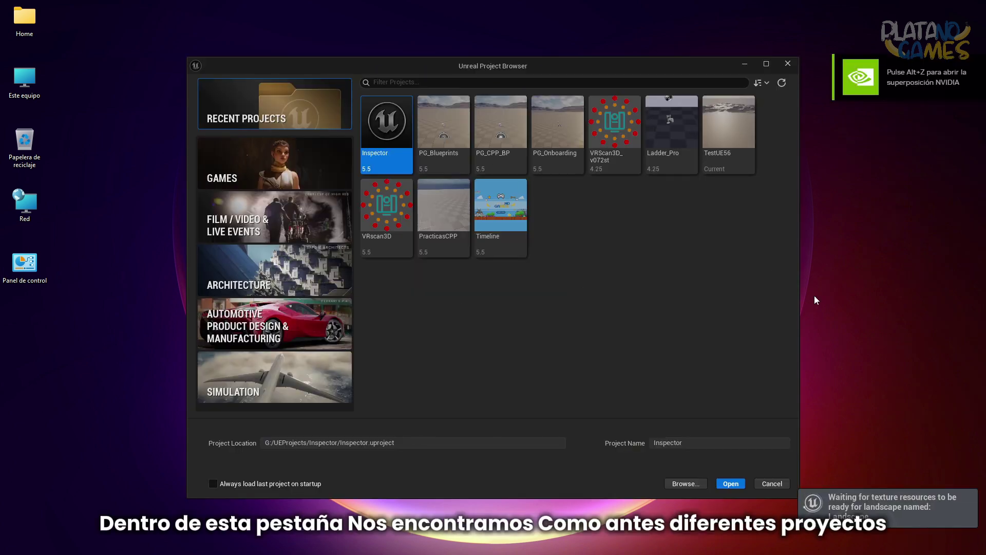
{"action": "left_click_drag", "start_coordinate": [784, 296], "coordinate": [358, 87]}
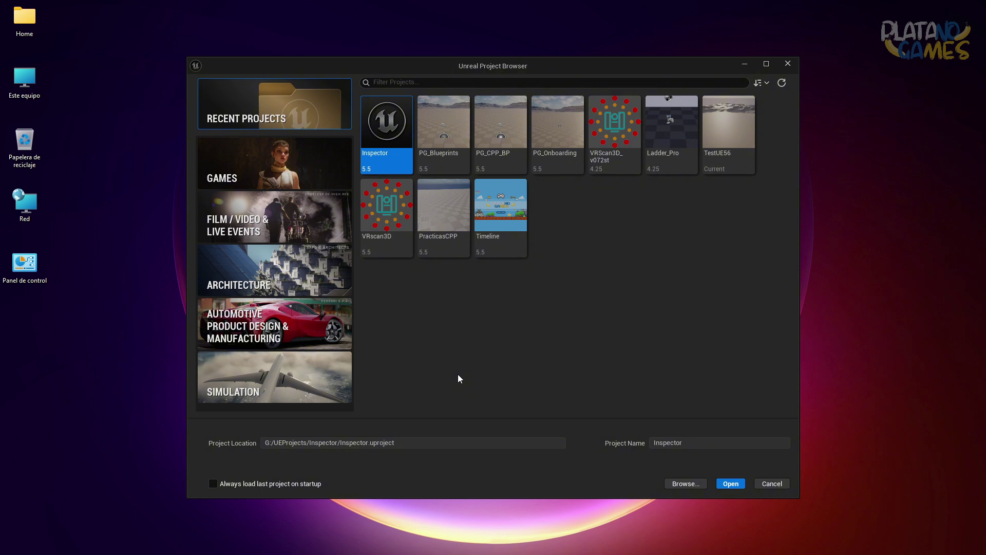
Step: Create a Games > Blank project with C++ defaults, named BP_CPP
{"action": "left_click", "coordinate": [212, 182]}
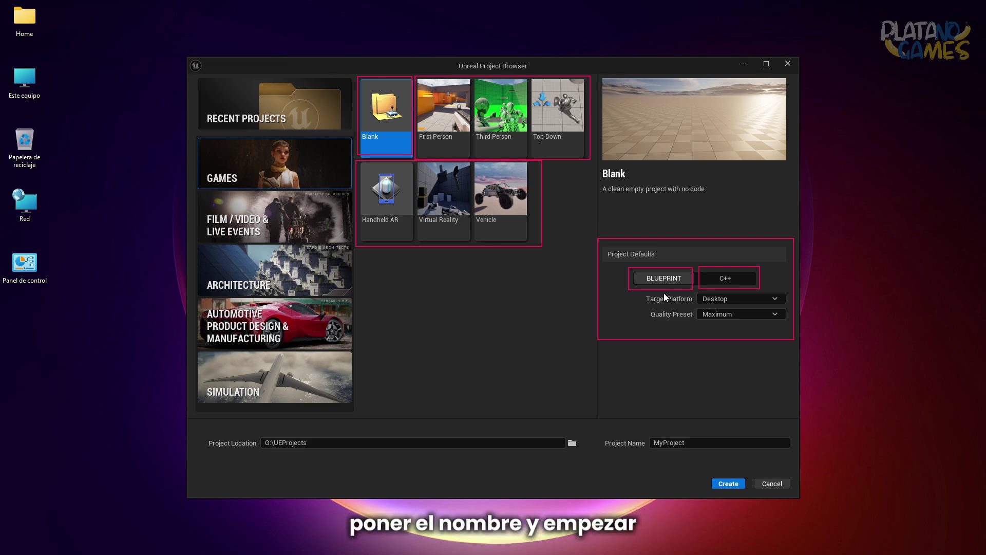
{"action": "left_click", "coordinate": [725, 277]}
{"action": "left_click", "coordinate": [692, 443]}
{"action": "double_click", "coordinate": [692, 442]}
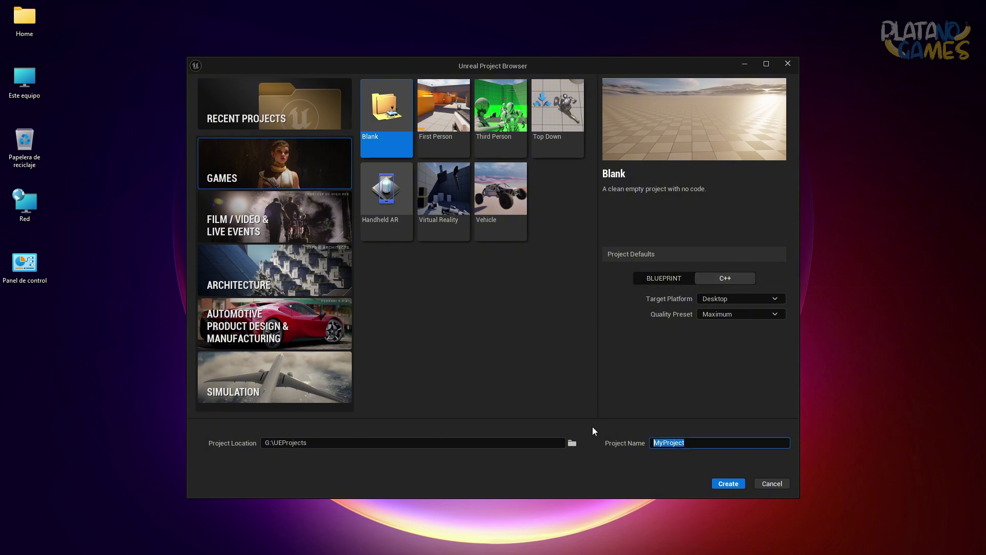
{"action": "type", "text": "BP_CPP"}
{"action": "left_click", "coordinate": [728, 483]}
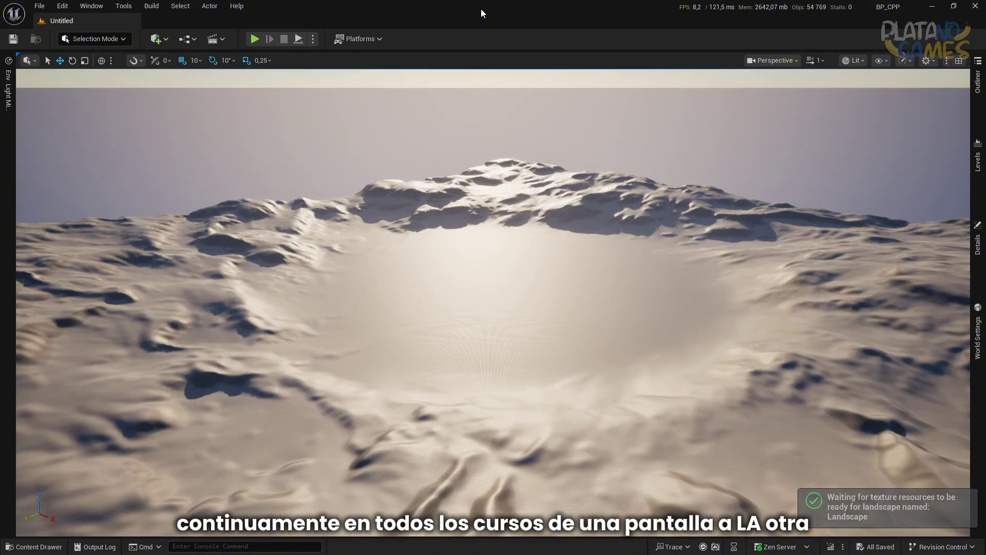
Step: Restore the BP_CPP editor window to a smaller size so Visual Studio shows behind it
{"action": "mouse_move", "coordinate": [502, 20]}
{"action": "left_mouse_down"}
{"action": "mouse_move", "coordinate": [507, 108]}
{"action": "mouse_move", "coordinate": [985, 108]}
{"action": "left_mouse_up"}
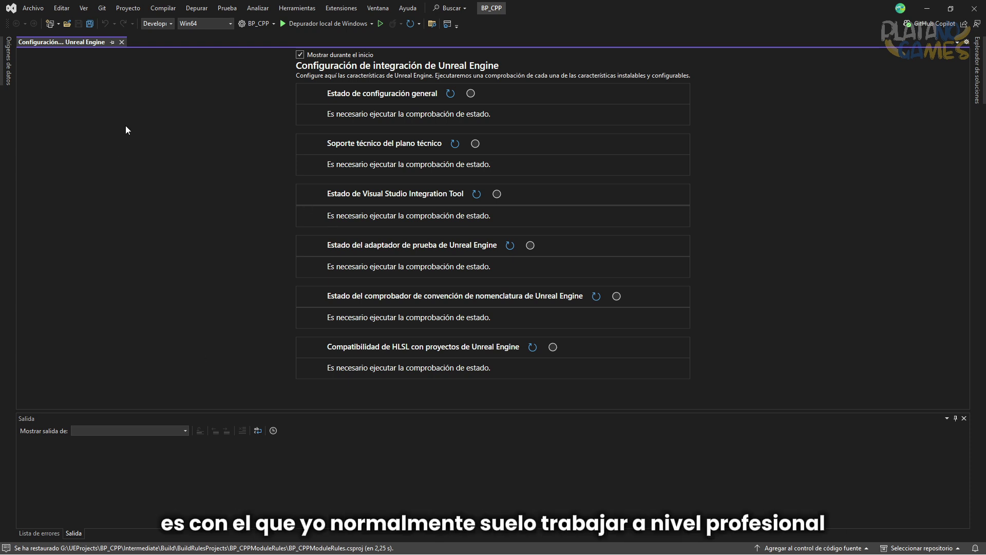
Step: Close Visual Studio's Unreal Engine integration configuration tab and shorten the Output panel
{"action": "left_click", "coordinate": [122, 42]}
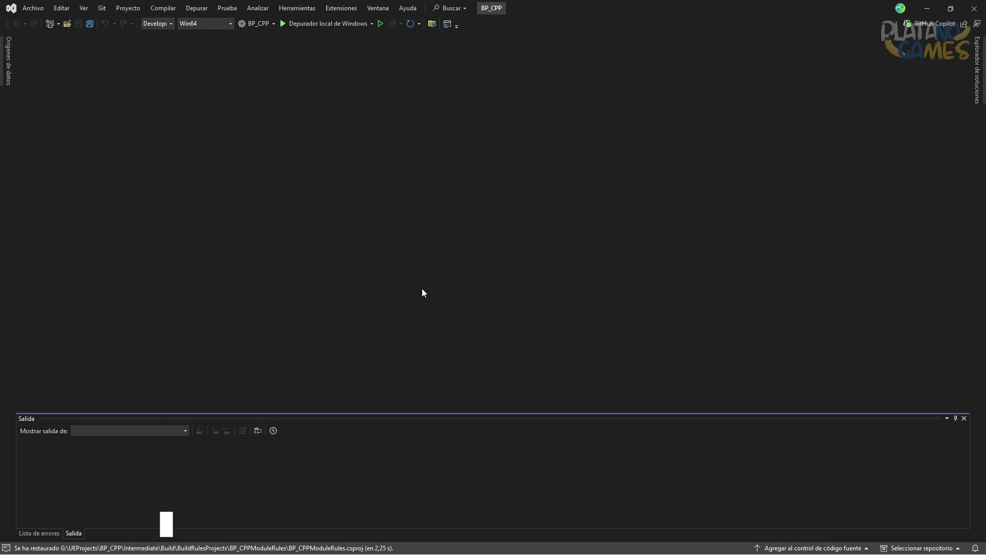
{"action": "left_click_drag", "start_coordinate": [472, 415], "coordinate": [468, 481]}
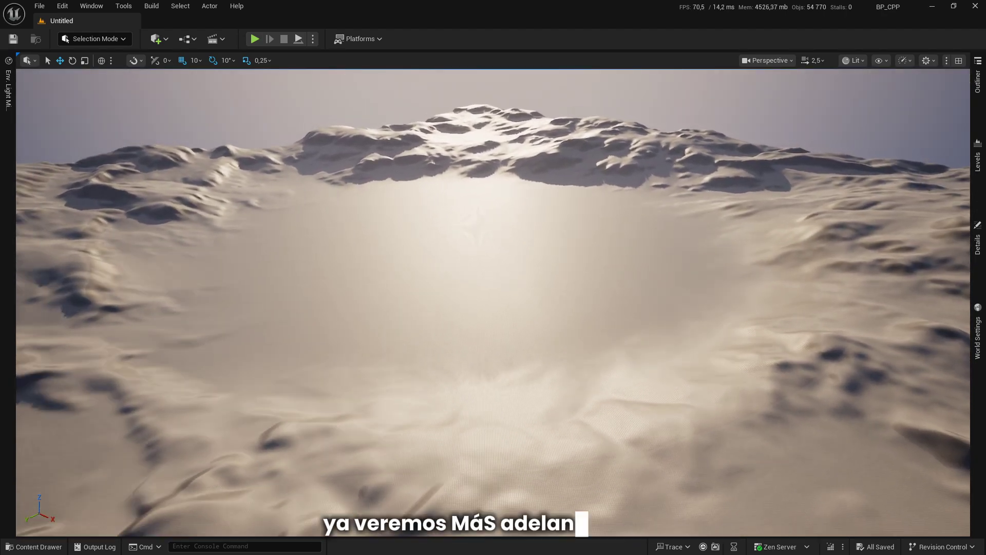
Step: Open and enlarge the Content Drawer, visit Engine, then return to the project's Content folder
{"action": "right_click_drag", "start_coordinate": [453, 440], "coordinate": [453, 440]}
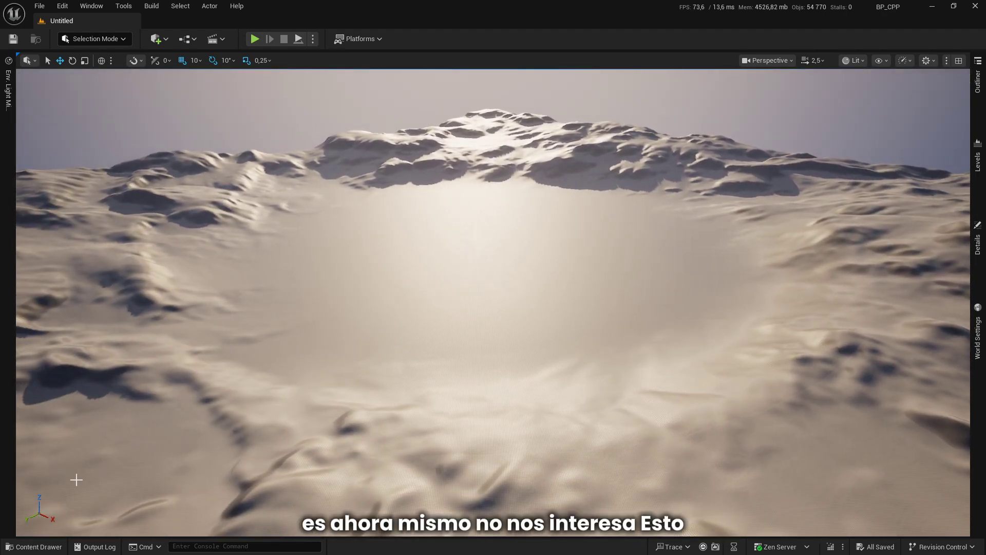
{"action": "left_click", "coordinate": [36, 547]}
{"action": "left_click_drag", "start_coordinate": [400, 392], "coordinate": [406, 174]}
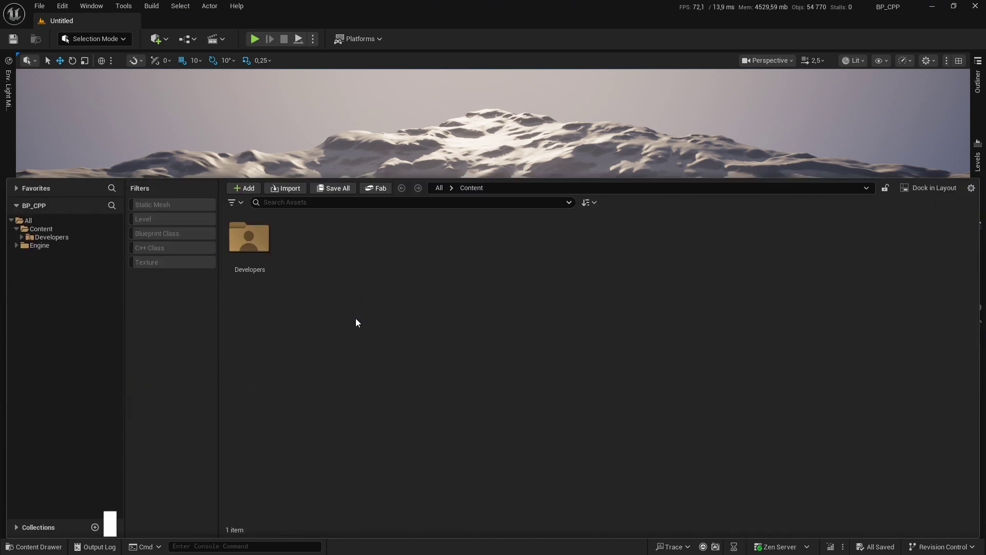
{"action": "left_click", "coordinate": [32, 246]}
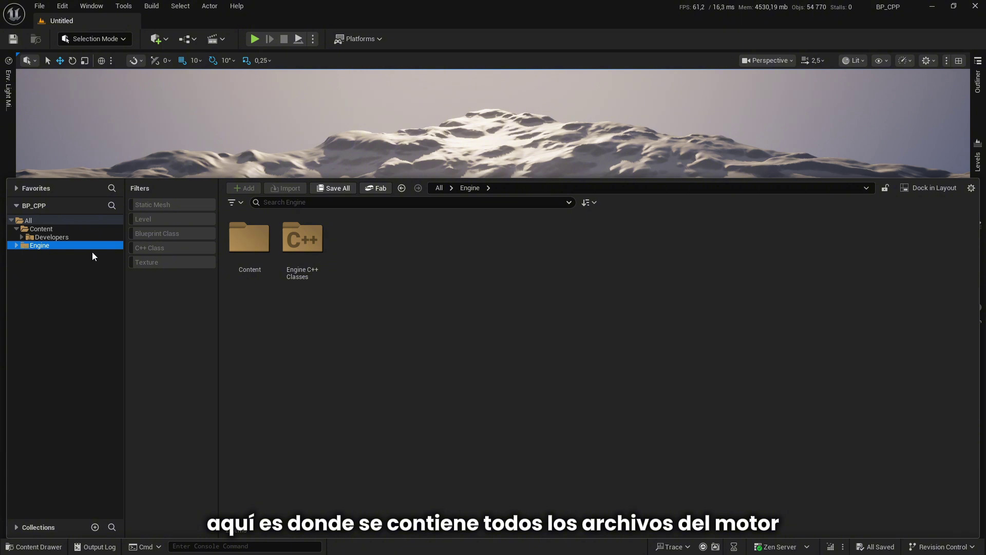
{"action": "left_click", "coordinate": [76, 229]}
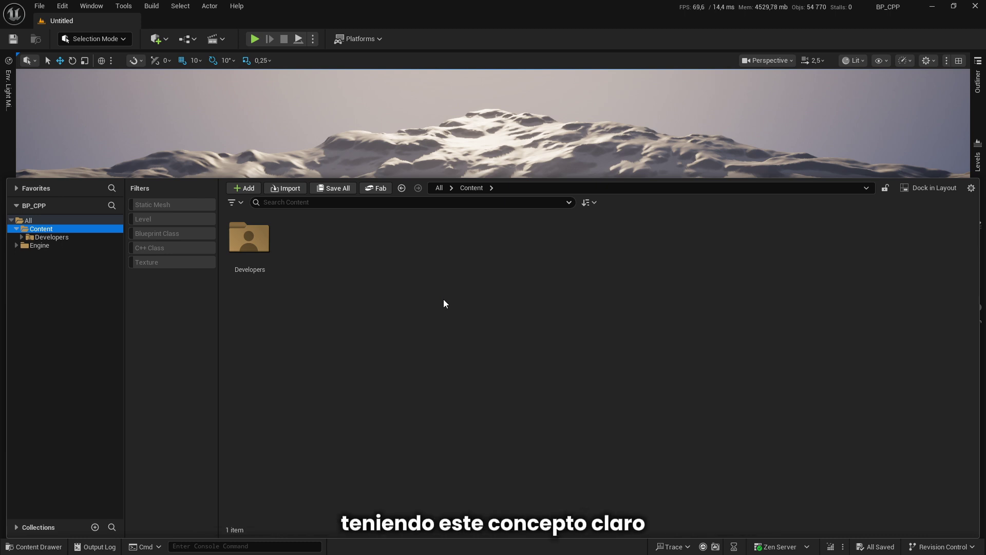
Step: Start a new level from the File menu, cancel it, and bring the asset browser back
{"action": "left_click", "coordinate": [37, 6]}
{"action": "left_click", "coordinate": [64, 42]}
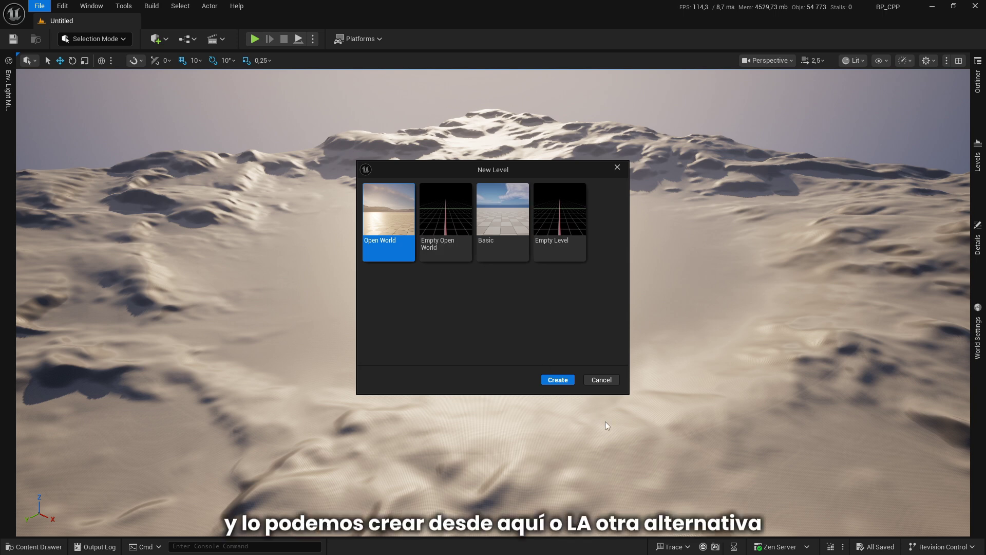
{"action": "left_click", "coordinate": [613, 380]}
{"action": "key", "text": "ctrl+space"}
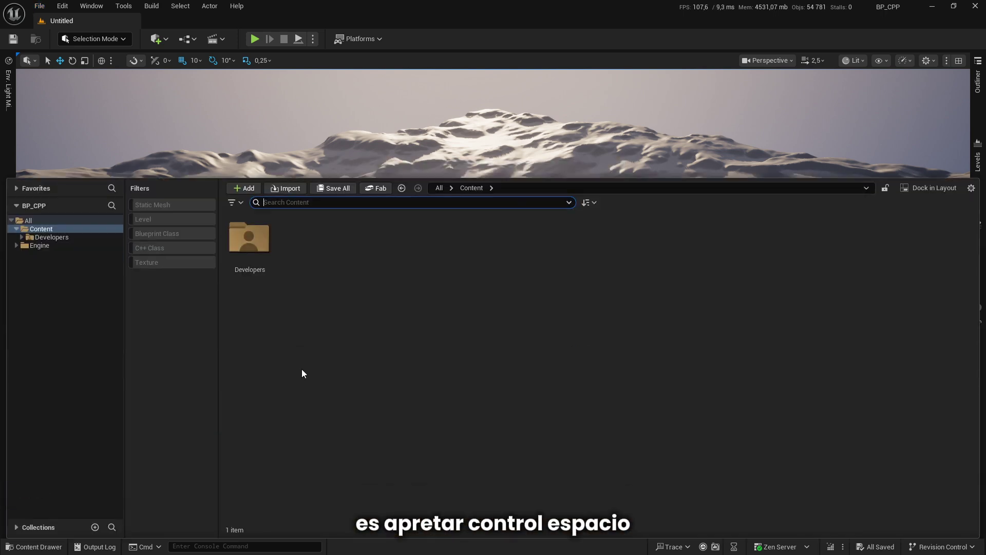
Step: Create a NewWorld level asset in Content, then delete it
{"action": "right_click", "coordinate": [364, 299]}
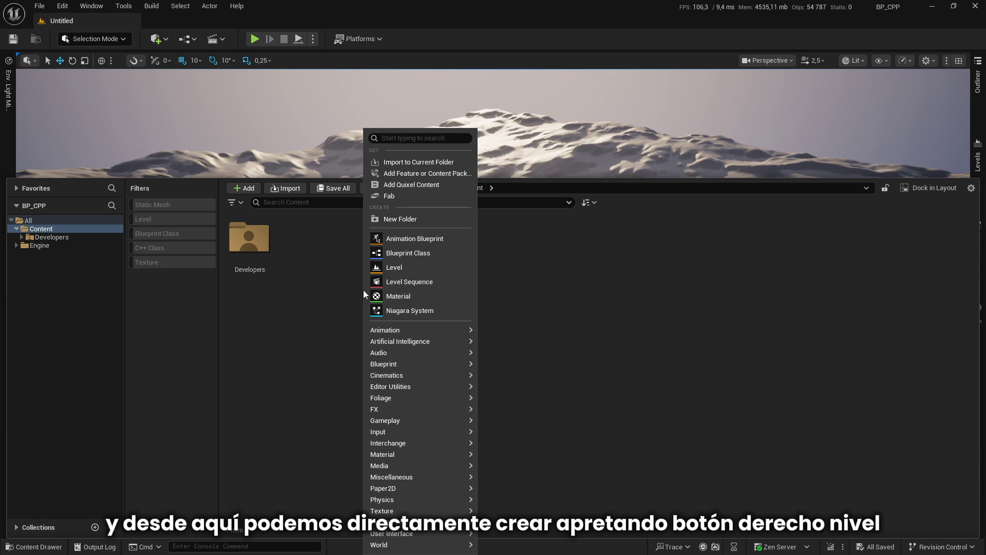
{"action": "left_click", "coordinate": [414, 268]}
{"action": "key", "text": "Return"}
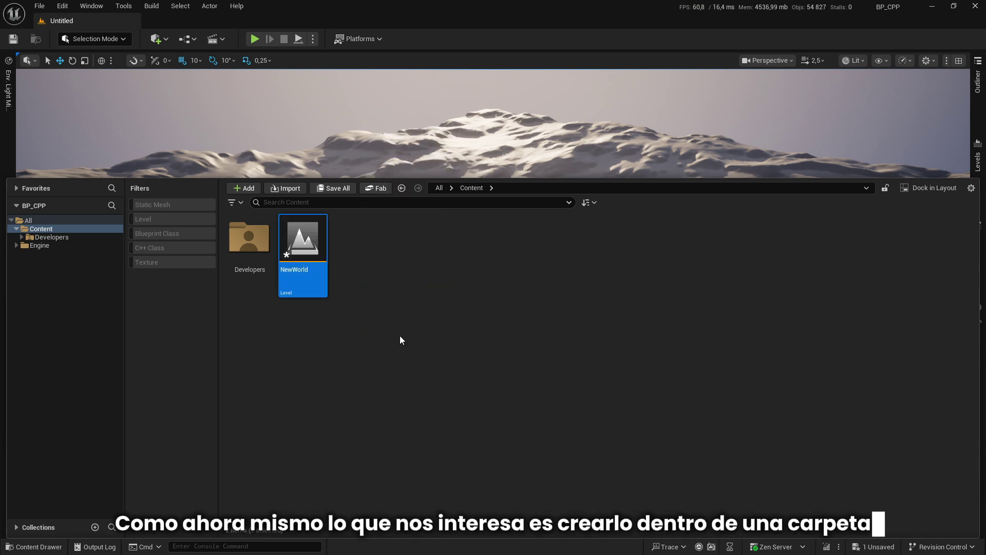
{"action": "right_click", "coordinate": [301, 272]}
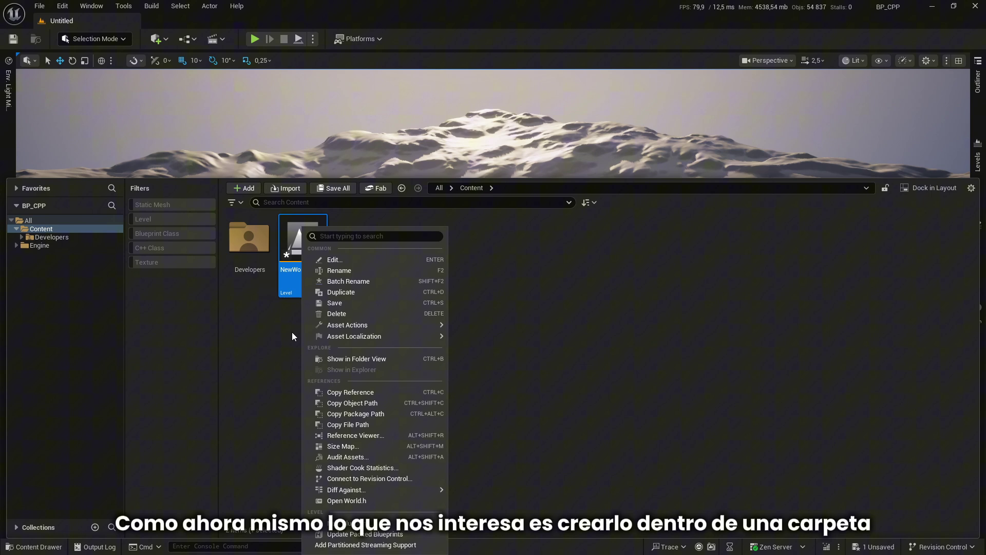
{"action": "left_click", "coordinate": [350, 313]}
{"action": "left_click", "coordinate": [408, 448]}
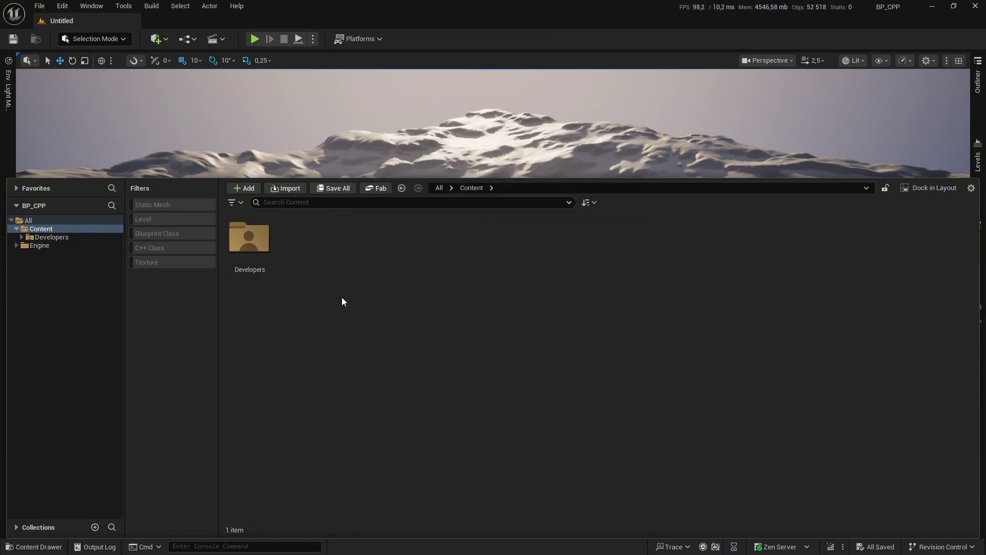
Step: Create a new folder named Levels in Content
{"action": "key", "text": "ctrl+shift+n"}
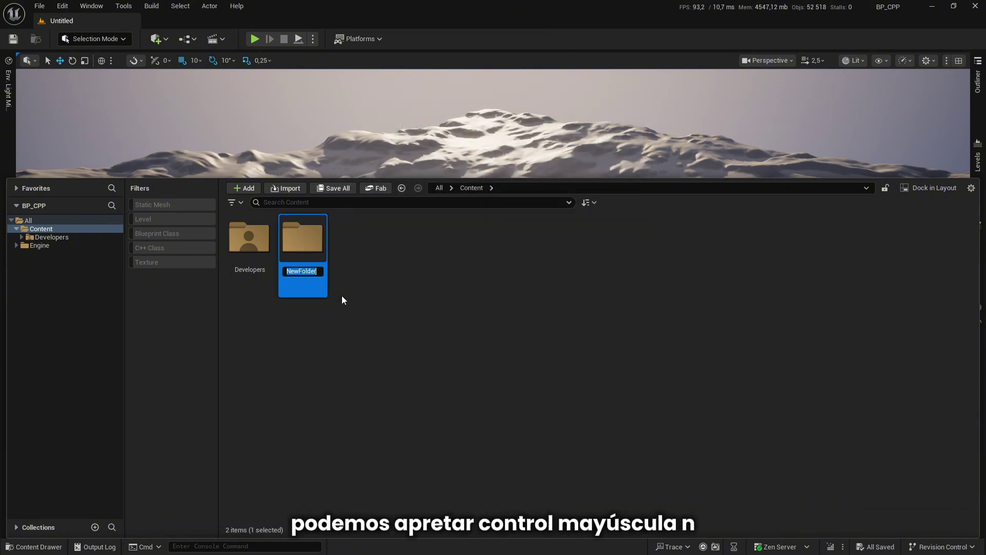
{"action": "type", "text": "ÑLevels"}
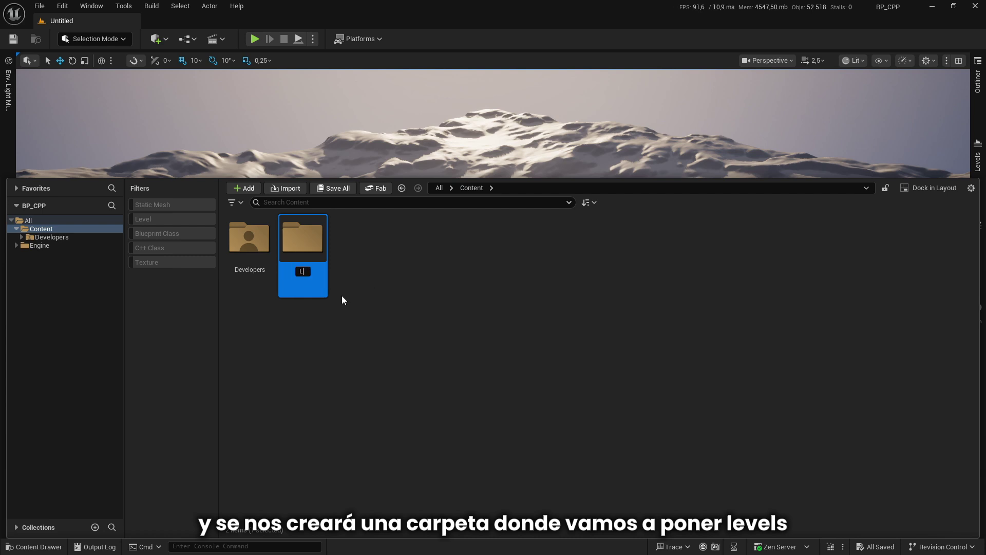
{"action": "key", "text": "Return"}
{"action": "key", "text": "Return"}
Step: Create a level inside Levels, correct its name to Lvl_Test, and open it
{"action": "right_click", "coordinate": [344, 291]}
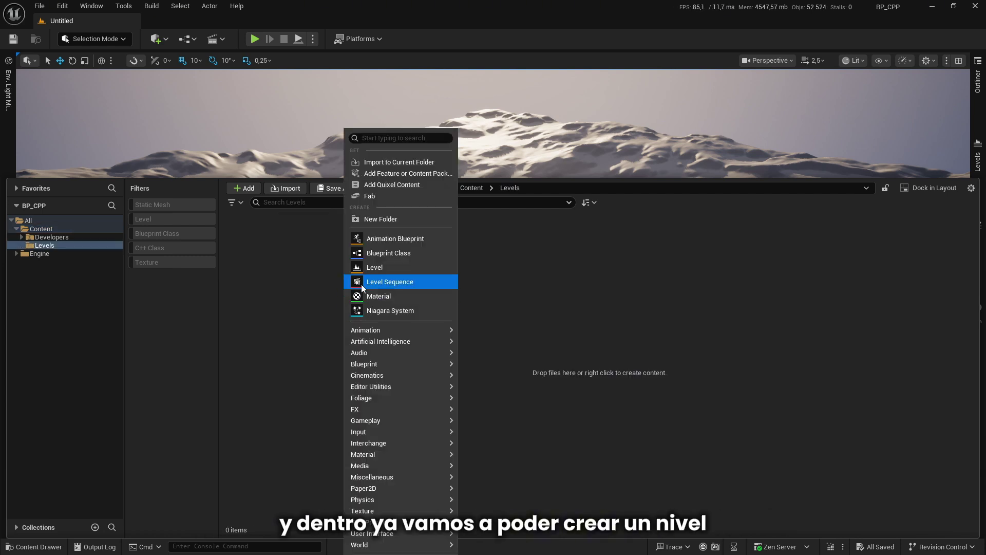
{"action": "left_click", "coordinate": [362, 266]}
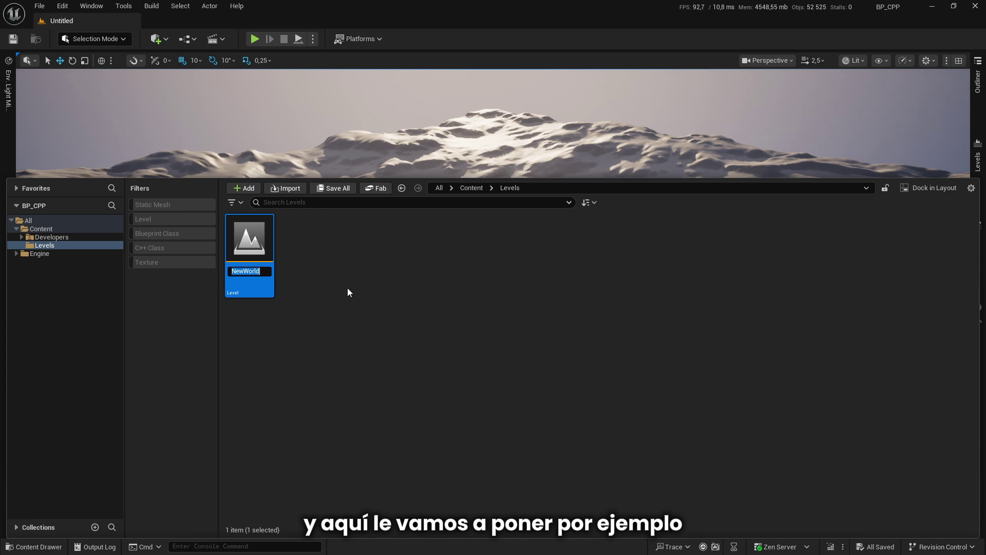
{"action": "type", "text": "Ll"}
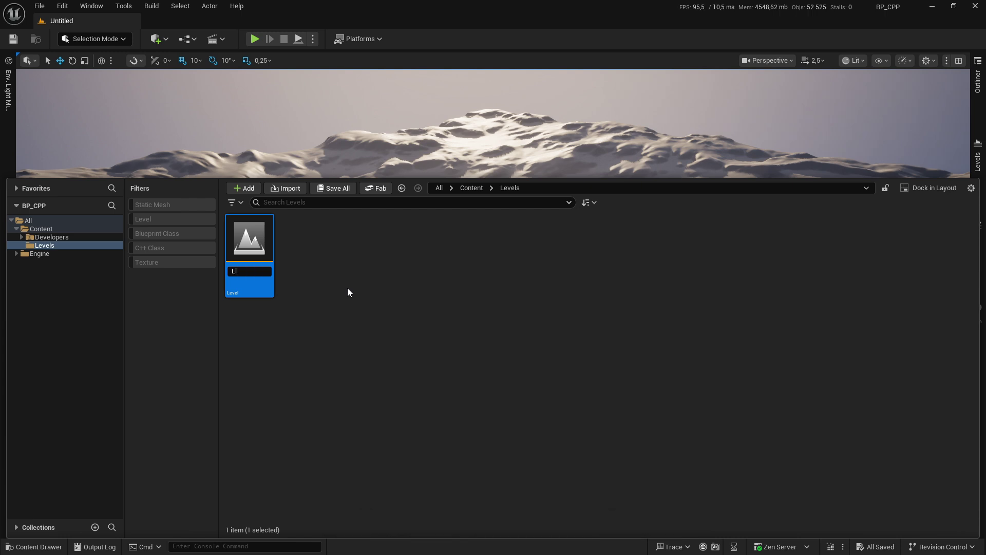
{"action": "key", "text": "BackSpace"}
{"action": "key", "text": "BackSpace"}
{"action": "type", "text": "vl_"}
{"action": "type", "text": "Tesgt"}
{"action": "left_click", "coordinate": [255, 282]}
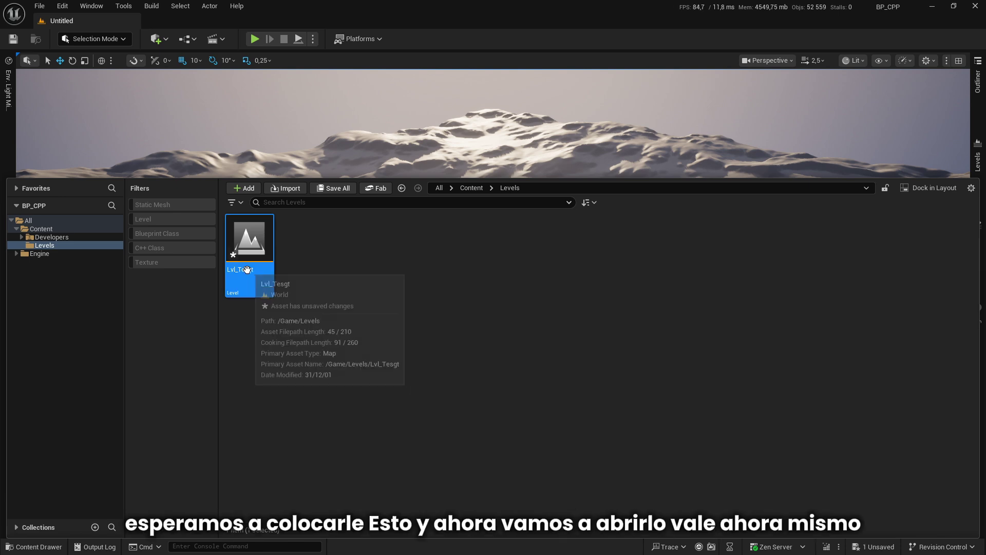
{"action": "key", "text": "Left"}
{"action": "key", "text": "Right"}
{"action": "key", "text": "Right"}
{"action": "key", "text": "Right"}
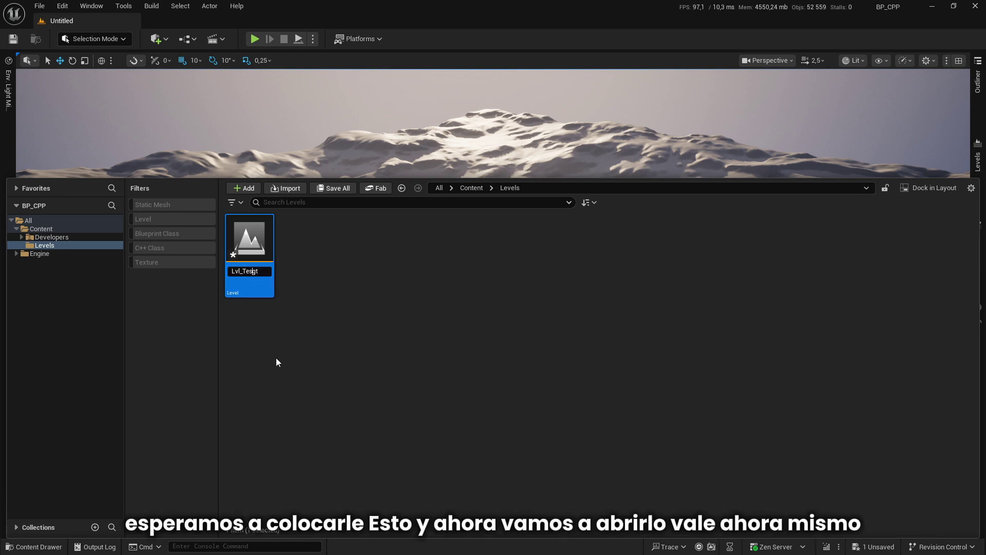
{"action": "key", "text": "Delete"}
{"action": "key", "text": "Return"}
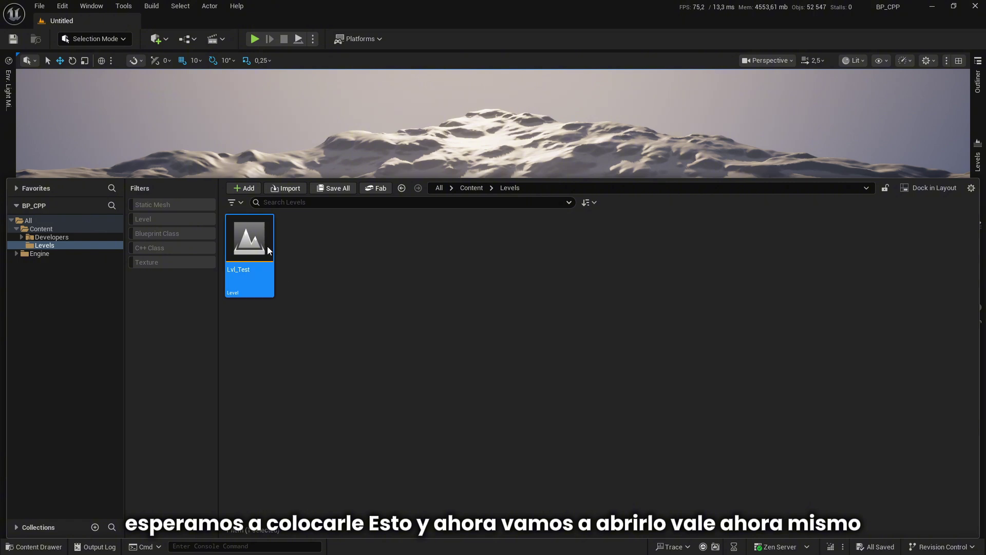
{"action": "double_click", "coordinate": [267, 250]}
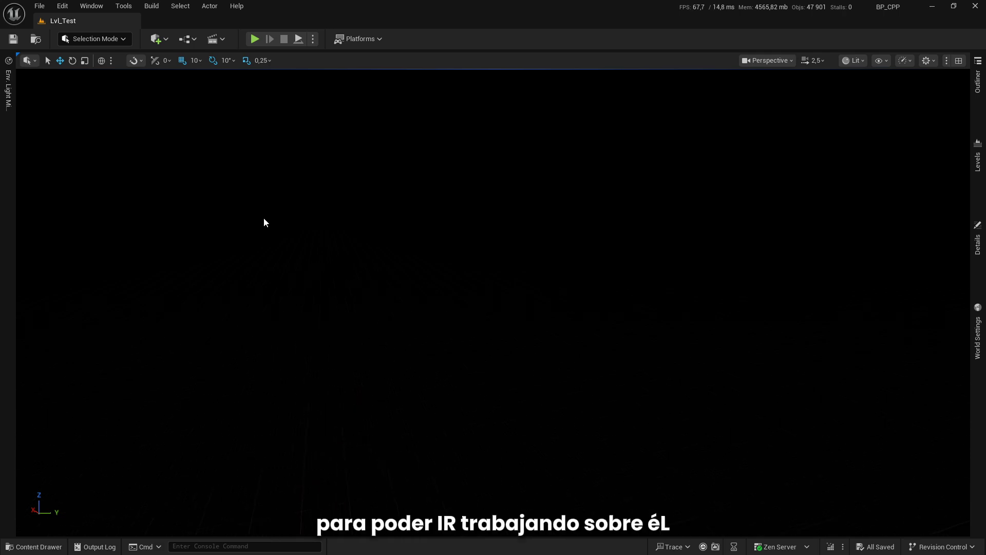
Step: Use the Env. Light Mixer to add sun and sky lights, sky atmosphere and volumetric clouds
{"action": "left_click", "coordinate": [123, 6]}
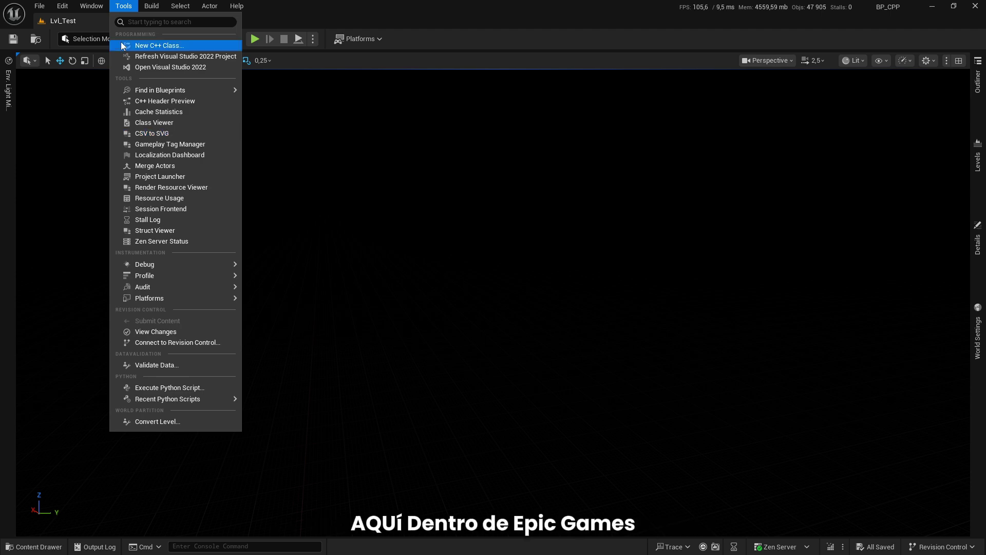
{"action": "left_click", "coordinate": [98, 5]}
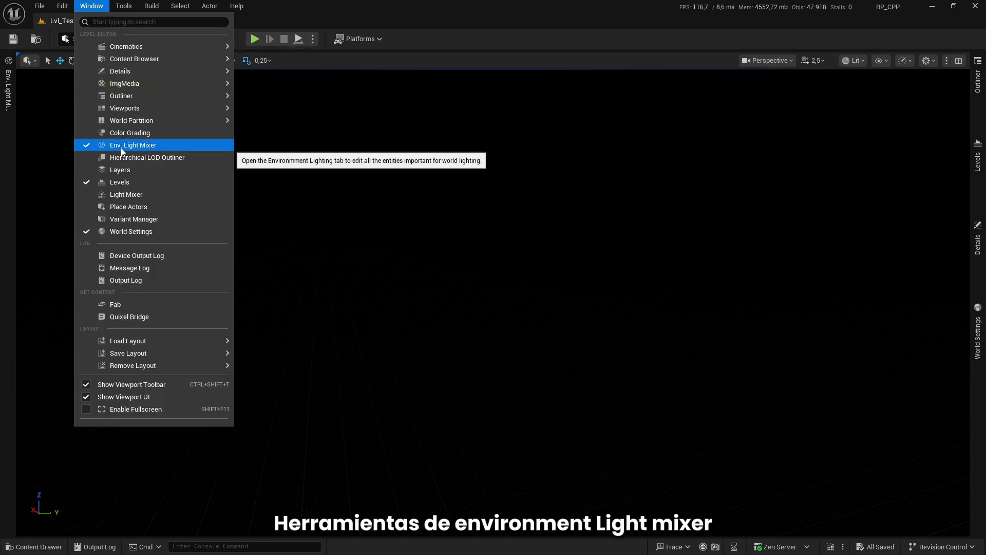
{"action": "left_click", "coordinate": [140, 146]}
{"action": "left_click", "coordinate": [217, 64]}
{"action": "left_click", "coordinate": [218, 64]}
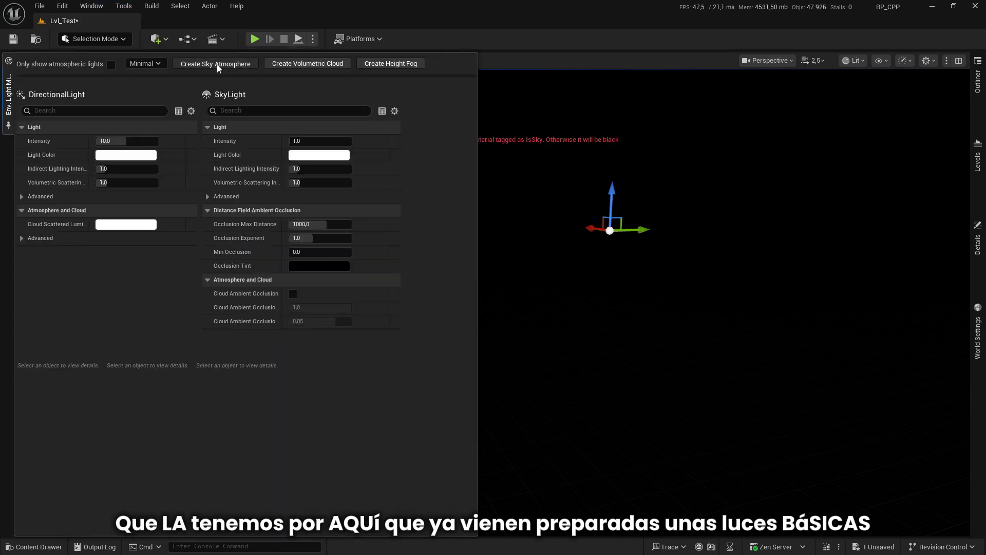
{"action": "left_click", "coordinate": [216, 64]}
{"action": "left_click", "coordinate": [216, 64]}
{"action": "left_click", "coordinate": [217, 64]}
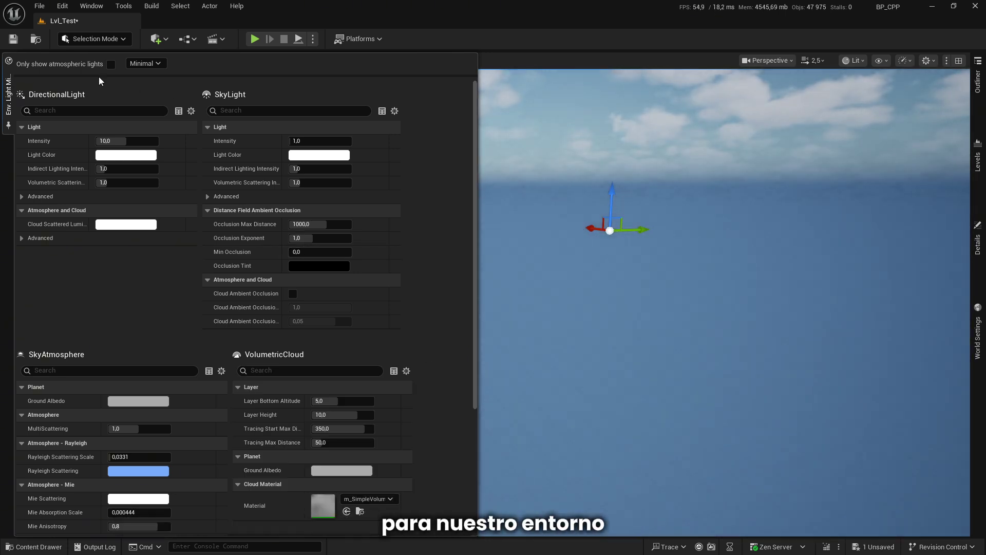
{"action": "left_click", "coordinate": [473, 379]}
{"action": "right_click_drag", "start_coordinate": [474, 380], "coordinate": [473, 379]}
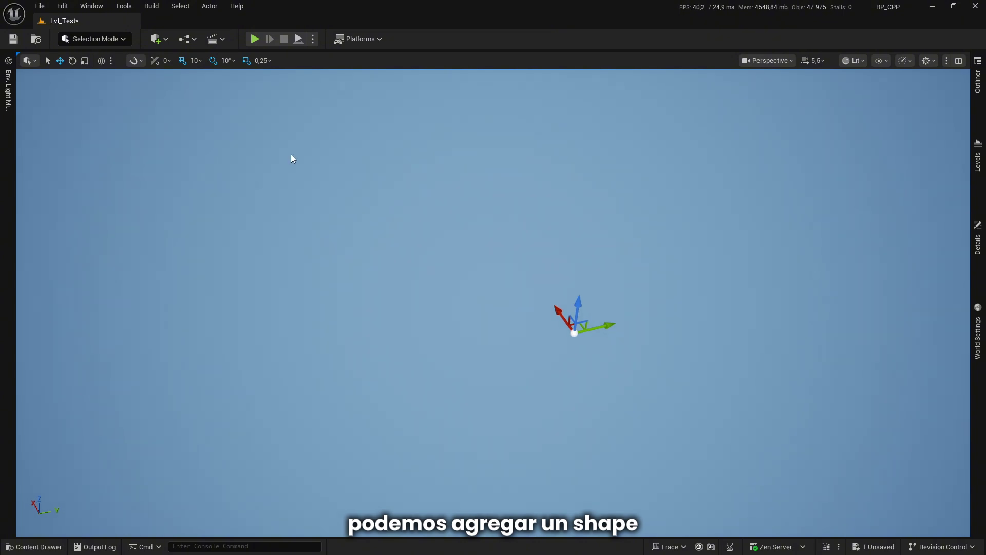
Step: Place a box from the quick-add list and flatten it into a wide plate
{"action": "left_click", "coordinate": [157, 39]}
{"action": "type", "text": "box"}
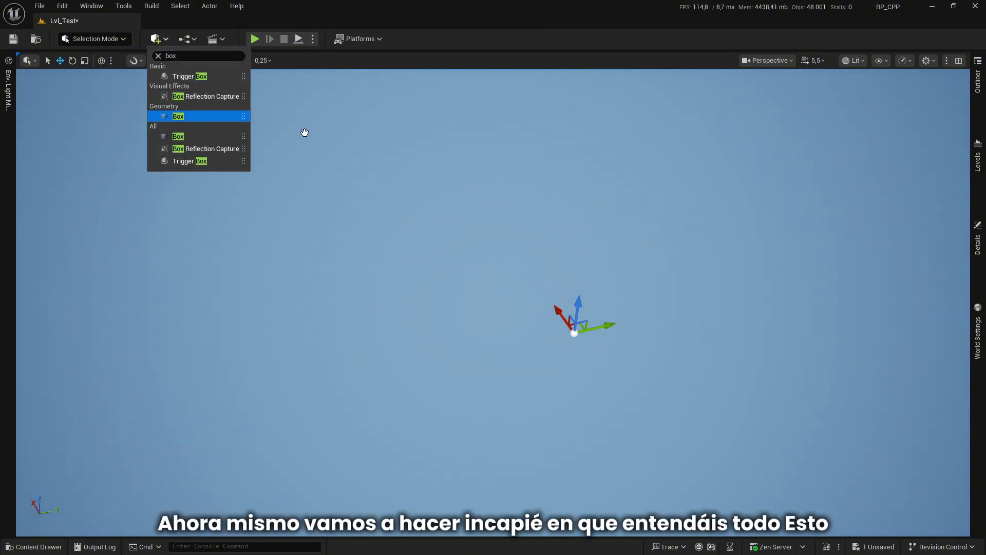
{"action": "left_click_drag", "start_coordinate": [197, 133], "coordinate": [551, 346]}
{"action": "mouse_move", "coordinate": [545, 308]}
{"action": "right_mouse_down"}
{"action": "mouse_move", "coordinate": [512, 297]}
{"action": "mouse_move", "coordinate": [509, 285]}
{"action": "right_mouse_up"}
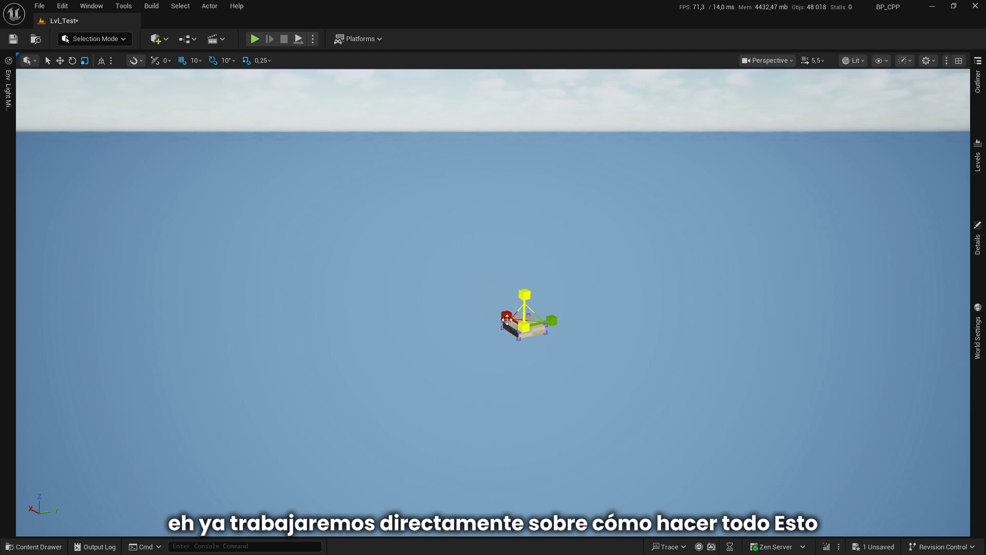
{"action": "left_click_drag", "start_coordinate": [506, 315], "coordinate": [544, 388]}
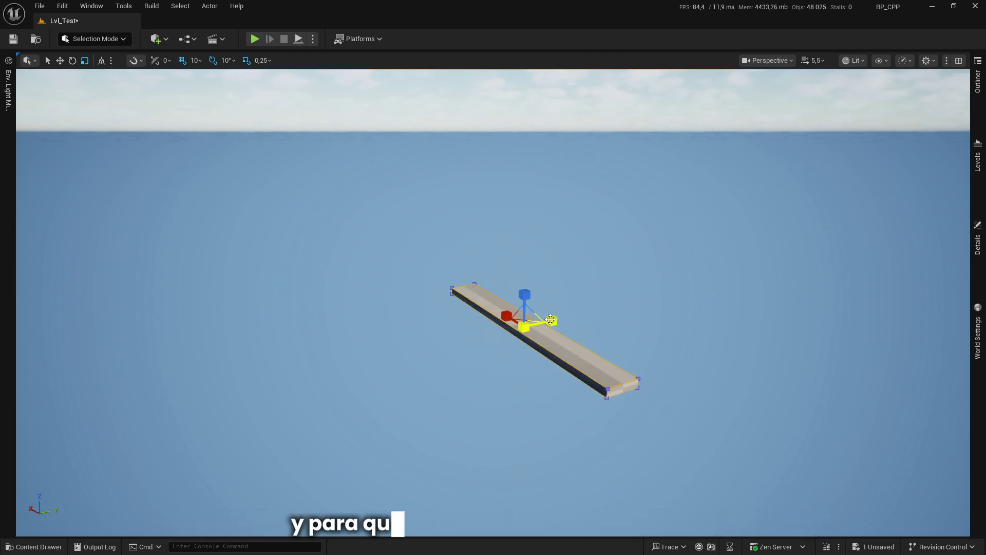
{"action": "left_click_drag", "start_coordinate": [537, 323], "coordinate": [554, 336]}
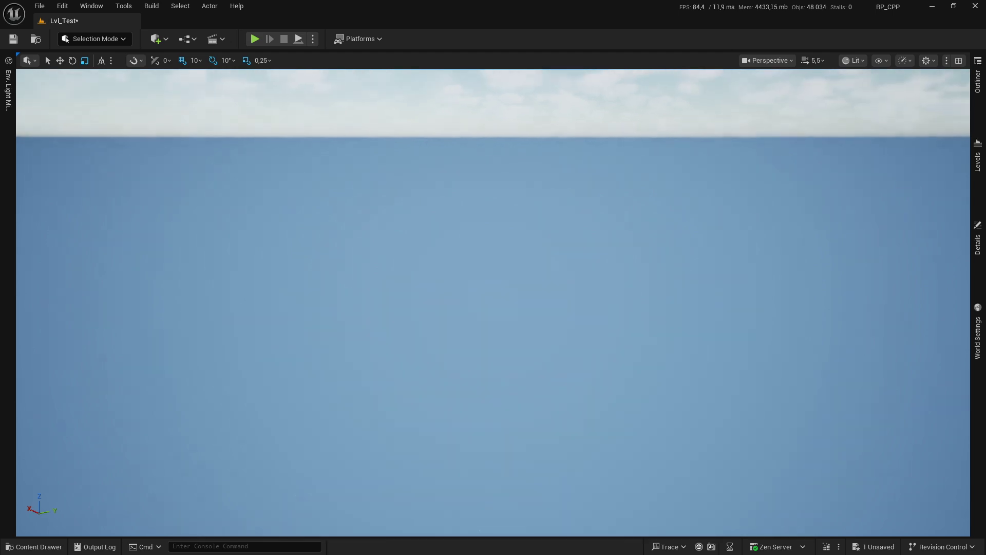
{"action": "right_click_drag", "start_coordinate": [496, 319], "coordinate": [495, 319]}
{"action": "key", "text": "w"}
{"action": "scroll", "coordinate": [483, 330], "scroll_direction": "up", "scroll_amount": 2}
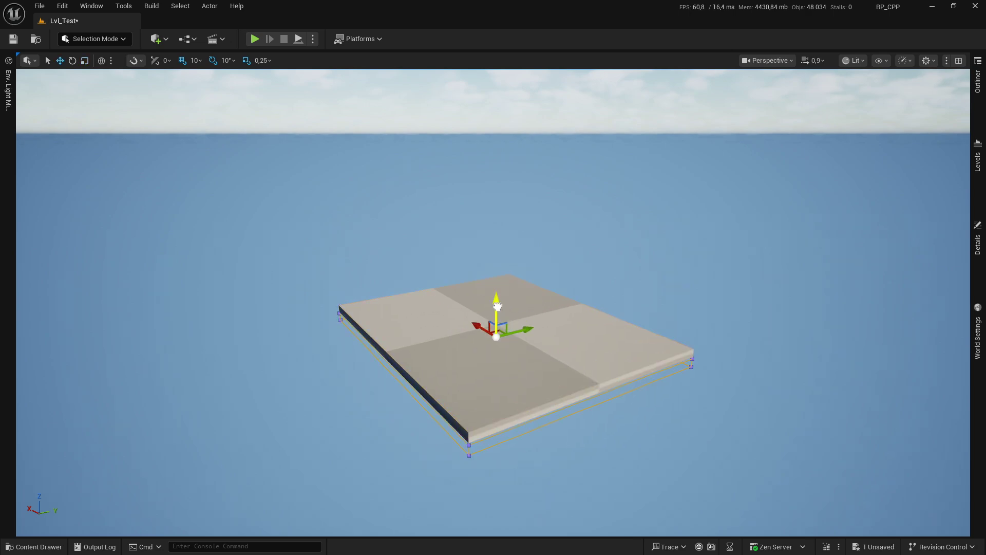
{"action": "left_click_drag", "start_coordinate": [492, 323], "coordinate": [493, 349]}
{"action": "right_click_drag", "start_coordinate": [494, 349], "coordinate": [493, 349]}
{"action": "scroll", "coordinate": [493, 349], "scroll_direction": "up", "scroll_amount": 3}
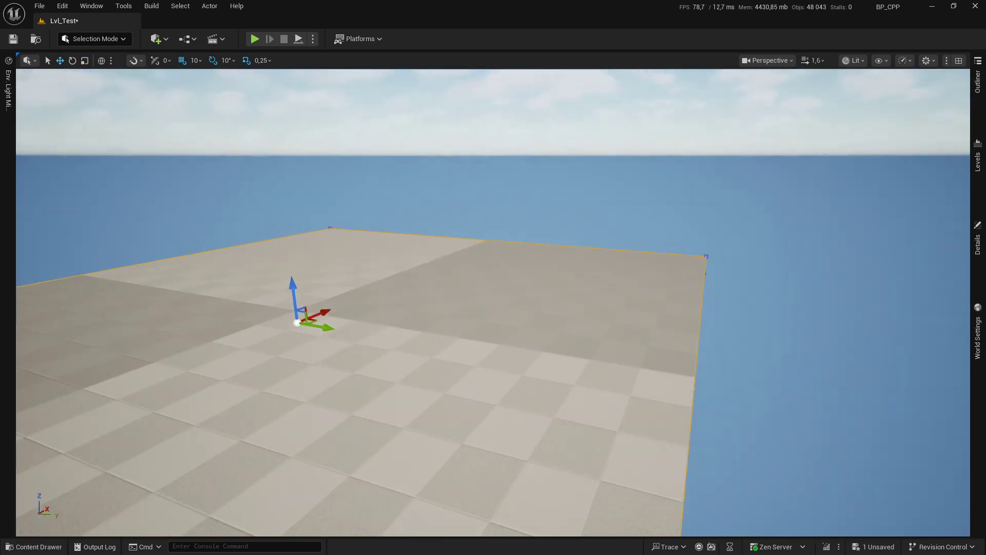
{"action": "key", "text": "f"}
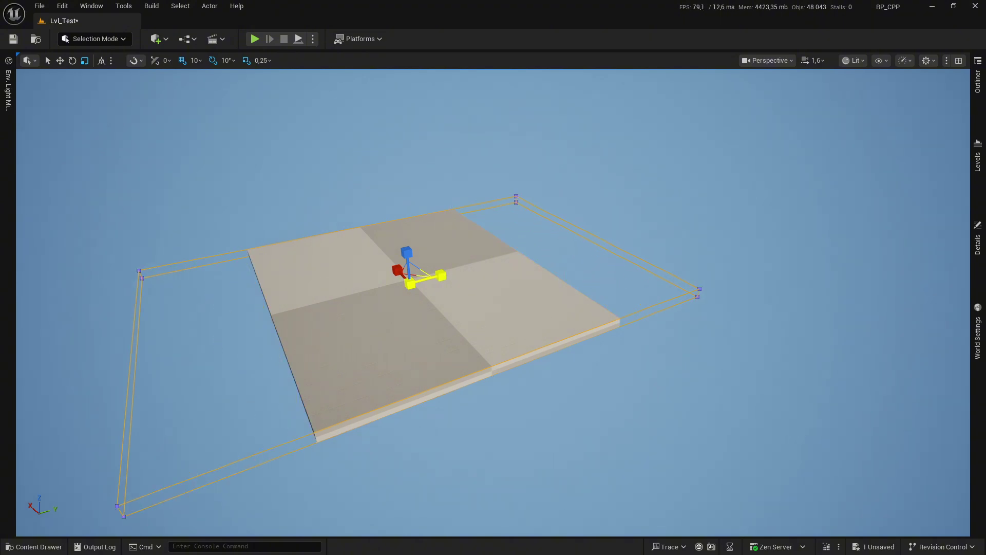
Step: Scale the plate up along X and Y into a large floor slab
{"action": "left_click_drag", "start_coordinate": [426, 278], "coordinate": [432, 363]}
{"action": "left_click_drag", "start_coordinate": [410, 282], "coordinate": [411, 309]}
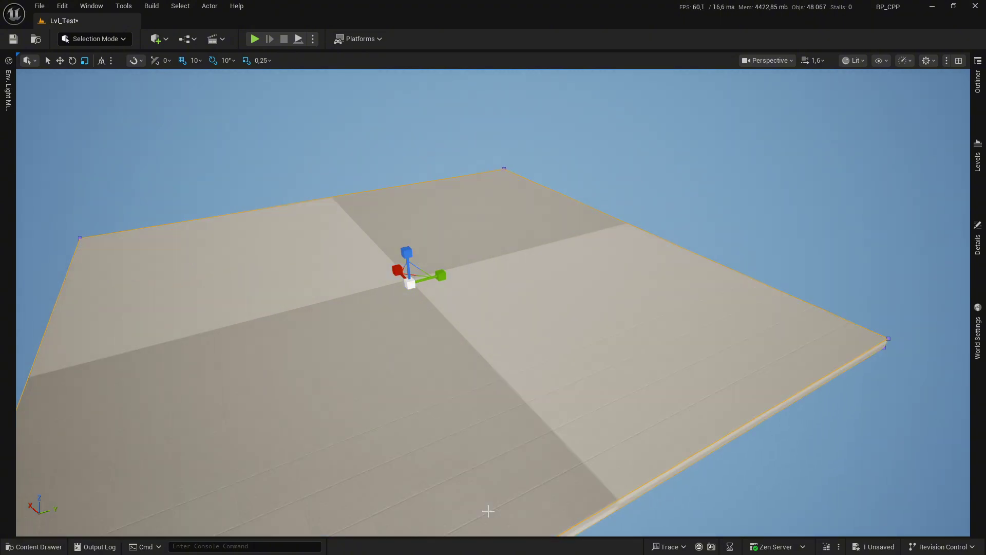
{"action": "right_click_drag", "start_coordinate": [493, 278], "coordinate": [493, 231]}
{"action": "key", "text": "f"}
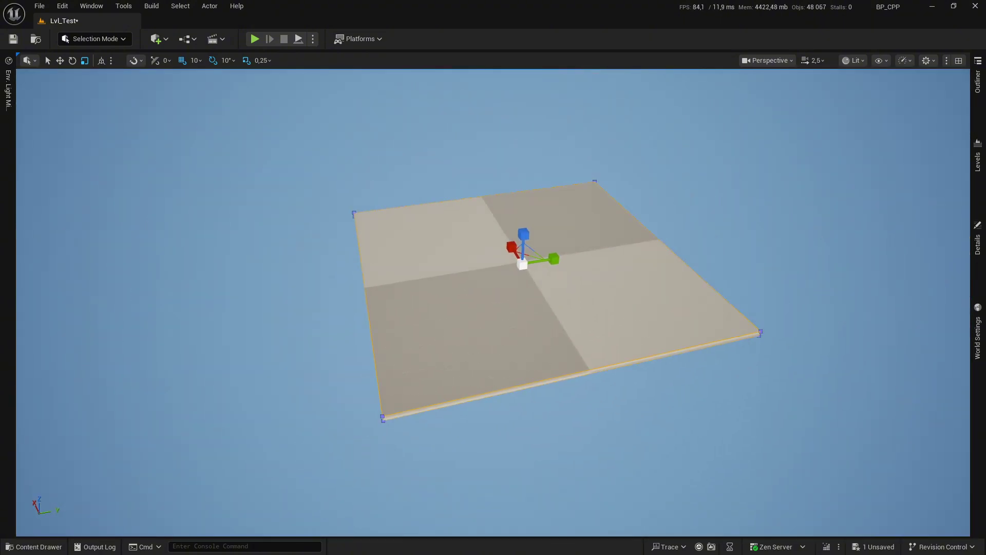
{"action": "left_click_drag", "start_coordinate": [521, 286], "coordinate": [462, 359]}
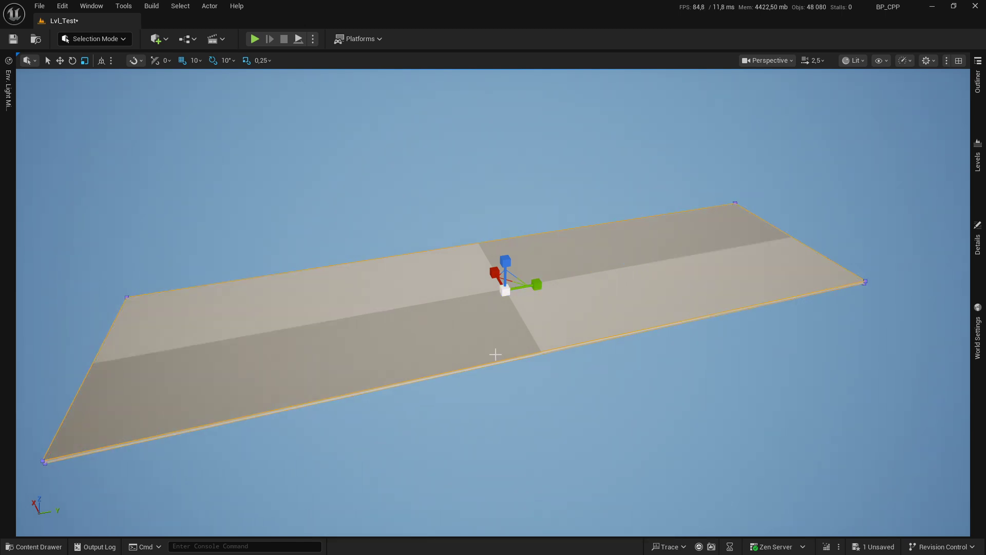
{"action": "right_click_drag", "start_coordinate": [493, 277], "coordinate": [493, 232]}
{"action": "right_click_drag", "start_coordinate": [488, 271], "coordinate": [559, 255]}
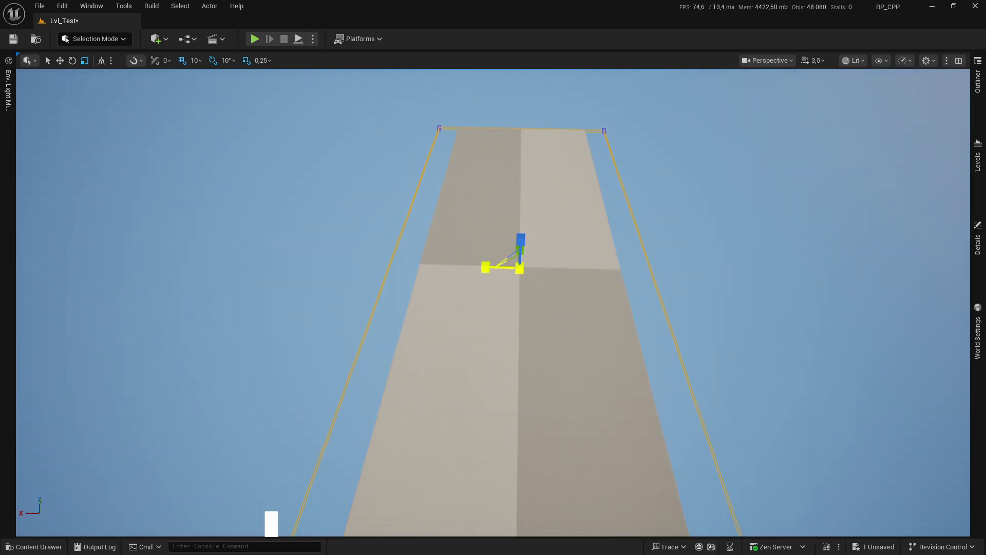
{"action": "left_click_drag", "start_coordinate": [503, 267], "coordinate": [690, 262]}
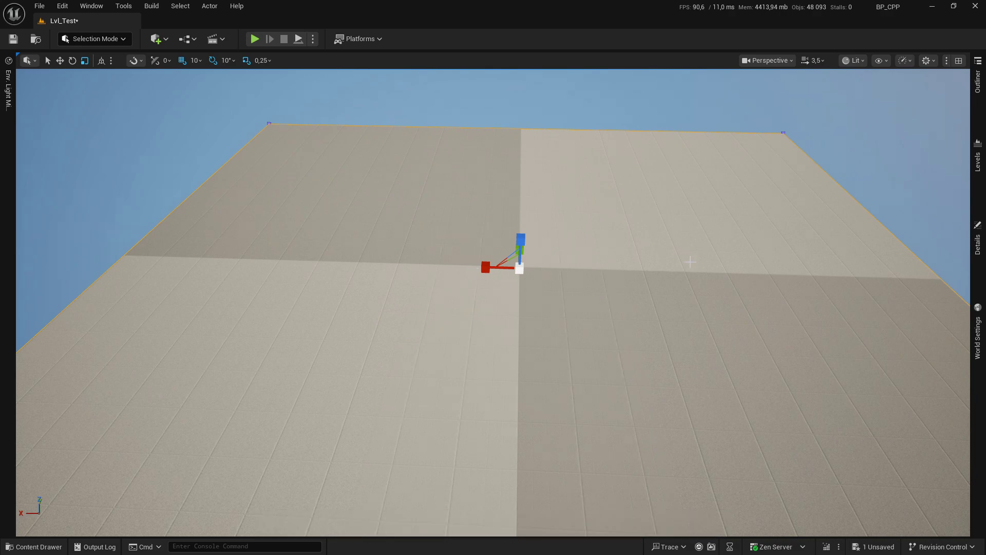
{"action": "right_click_drag", "start_coordinate": [690, 262], "coordinate": [124, 92]}
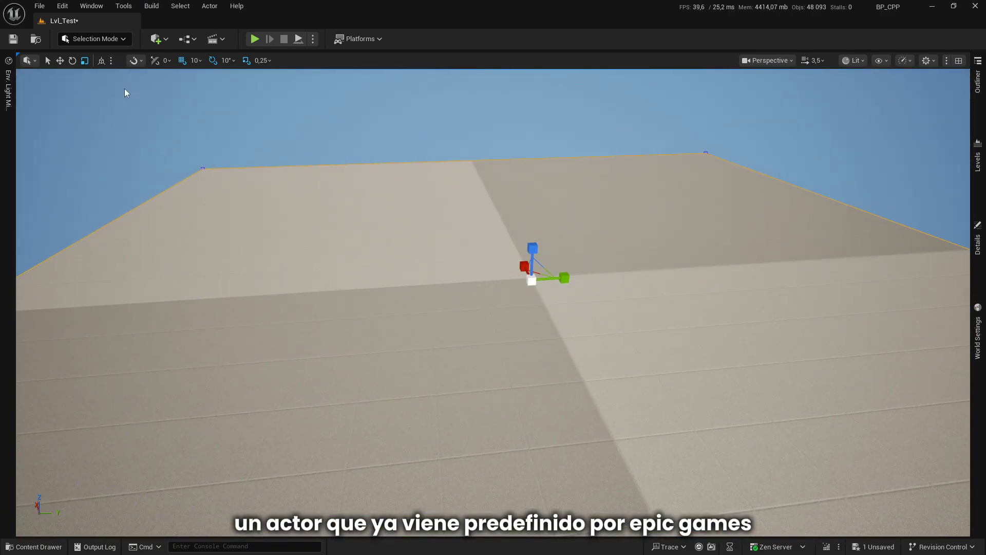
Step: Add a Player Start from the quick-add list and snap it onto the floor with End
{"action": "left_click", "coordinate": [163, 41]}
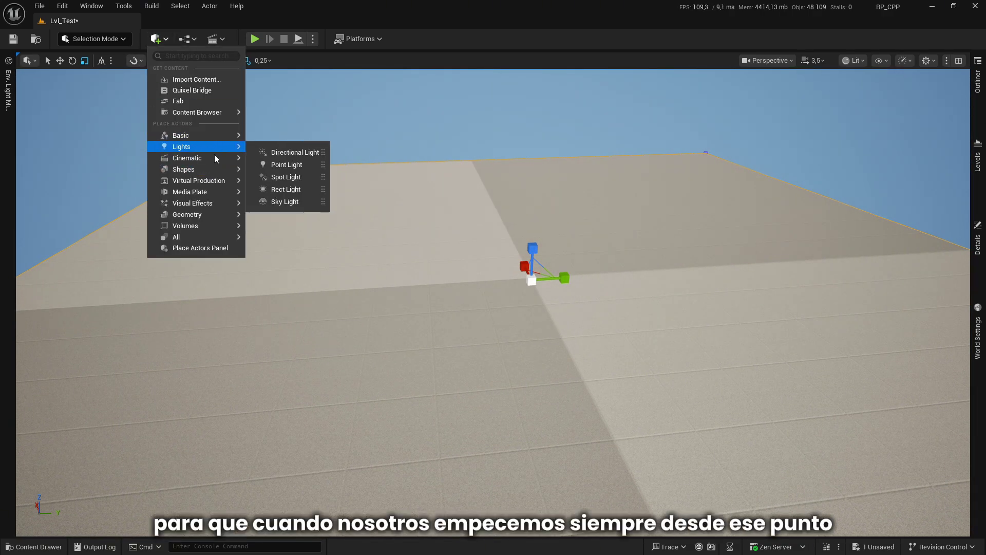
{"action": "mouse_move", "coordinate": [216, 136]}
{"action": "mouse_move", "coordinate": [329, 190]}
{"action": "left_mouse_down"}
{"action": "mouse_move", "coordinate": [535, 380]}
{"action": "mouse_move", "coordinate": [555, 374]}
{"action": "left_mouse_up"}
{"action": "right_click_drag", "start_coordinate": [431, 385], "coordinate": [432, 385]}
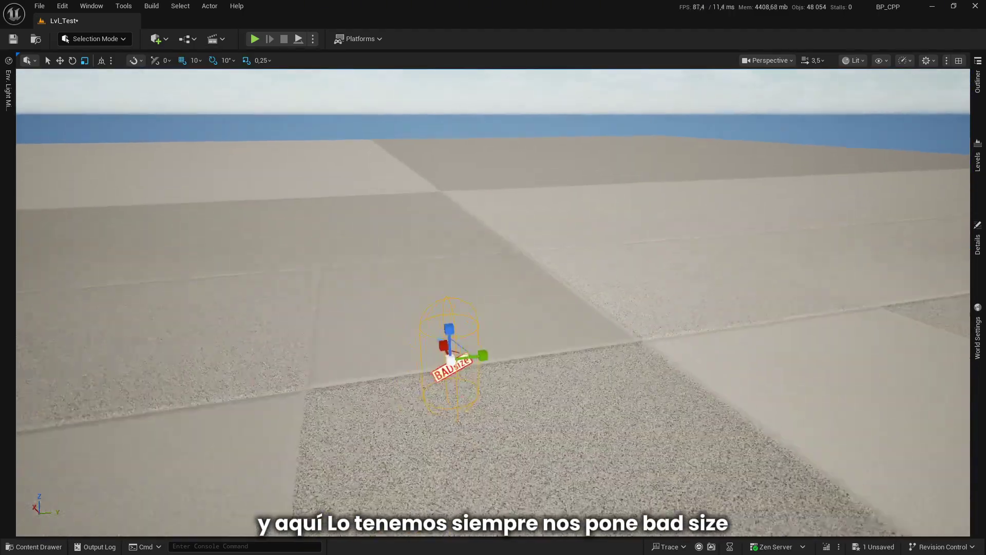
{"action": "right_click_drag", "start_coordinate": [555, 281], "coordinate": [554, 281]}
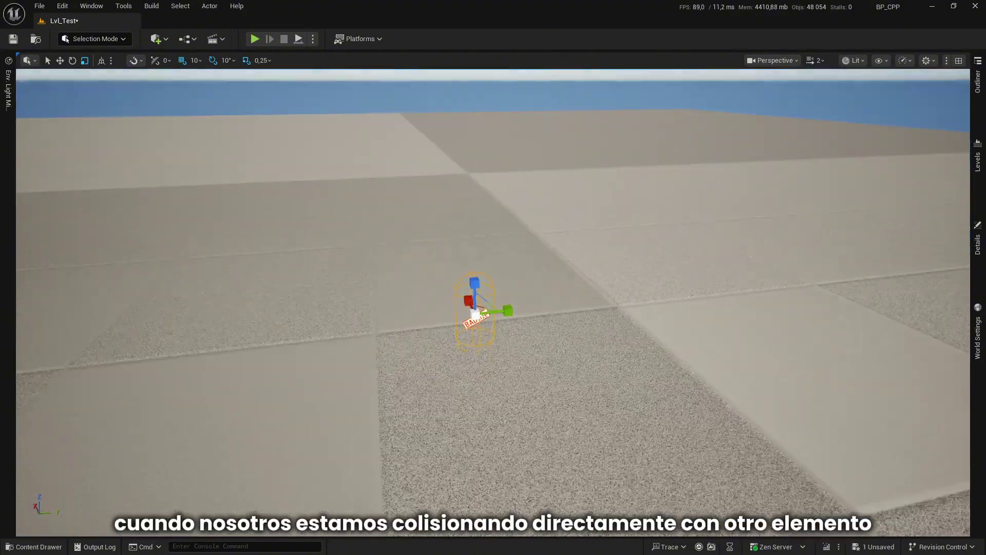
{"action": "key", "text": "w"}
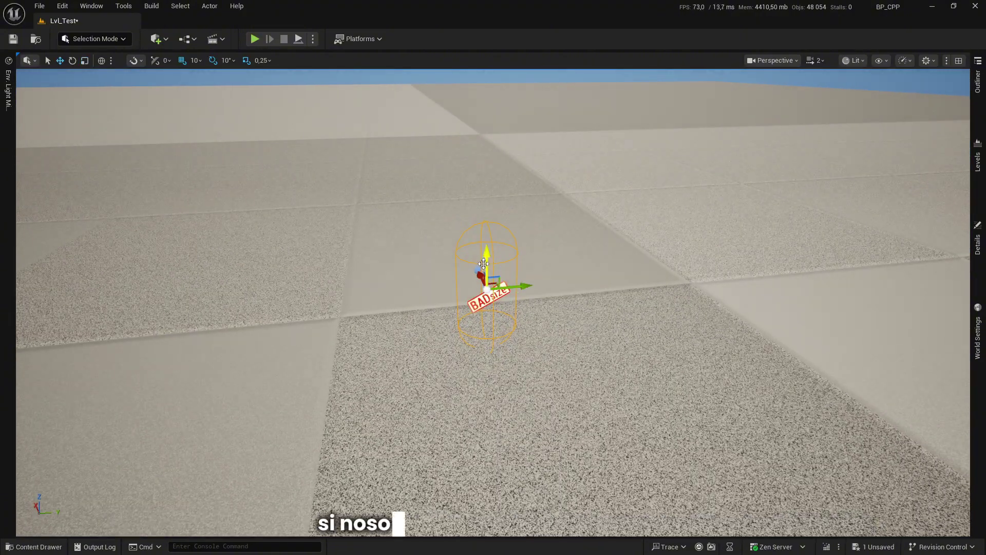
{"action": "left_click_drag", "start_coordinate": [487, 247], "coordinate": [445, 237]}
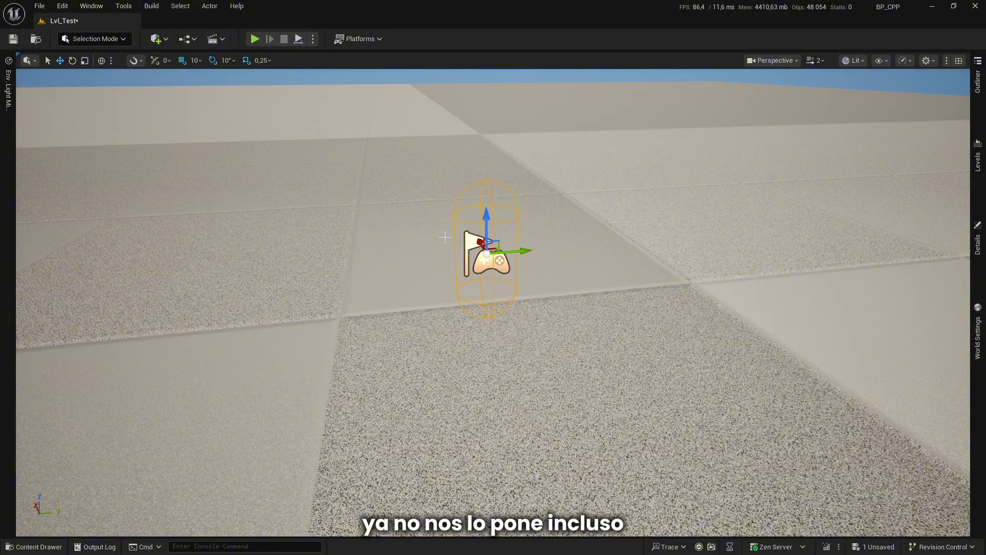
{"action": "key", "text": "End"}
{"action": "right_click_drag", "start_coordinate": [445, 237], "coordinate": [444, 237]}
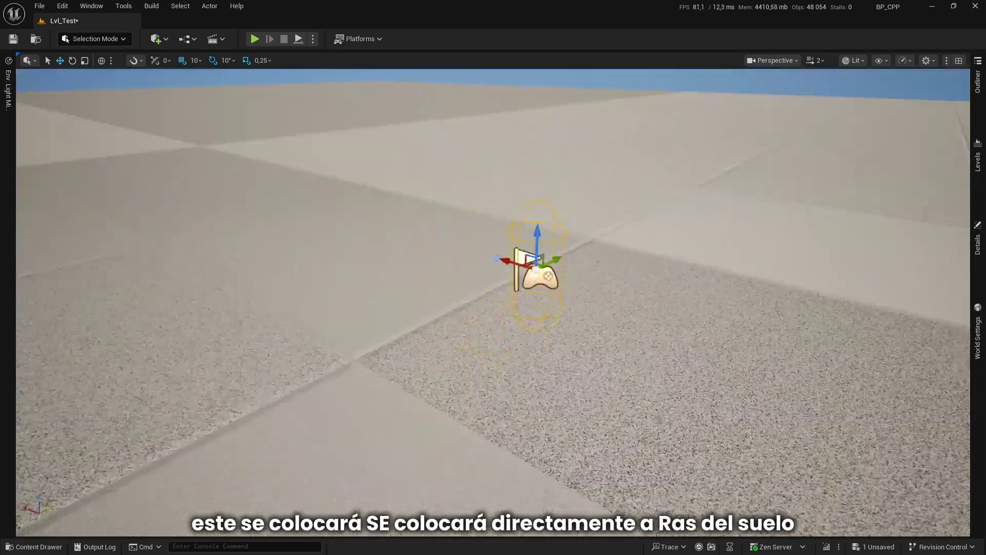
{"action": "right_click_drag", "start_coordinate": [572, 314], "coordinate": [572, 315]}
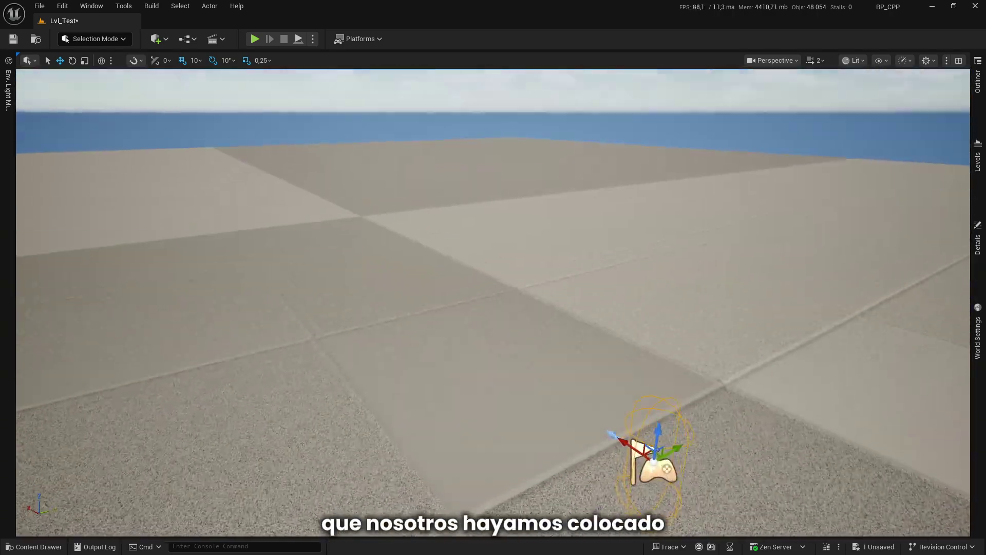
Step: Save the Lvl_Test level and bring up the Content Drawer
{"action": "left_click", "coordinate": [14, 39]}
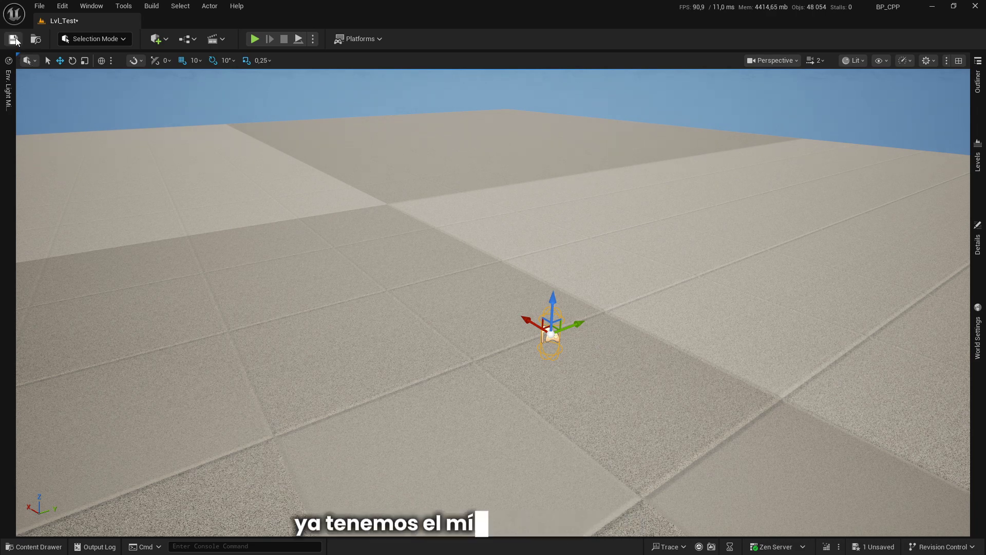
{"action": "right_click_drag", "start_coordinate": [273, 264], "coordinate": [242, 260]}
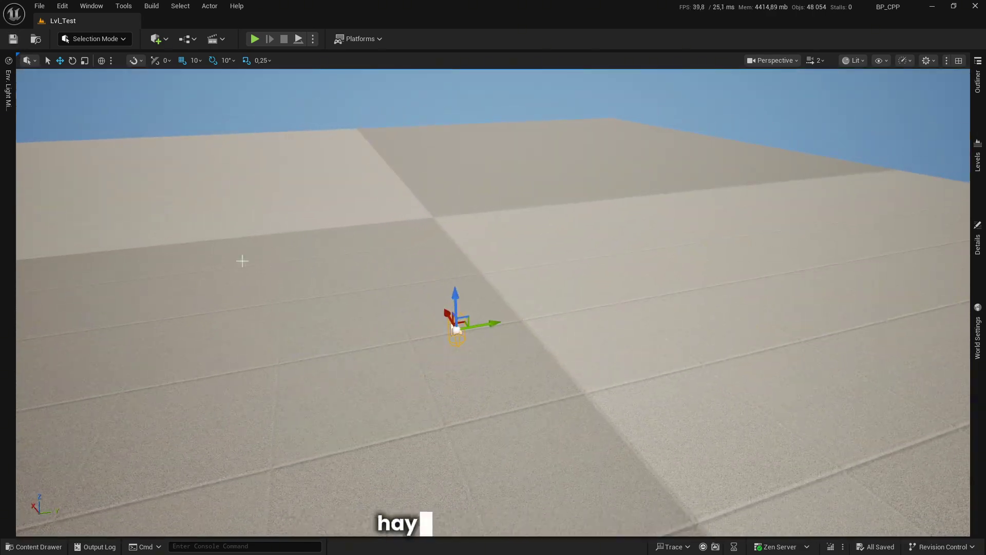
{"action": "key", "text": "ctrl+space"}
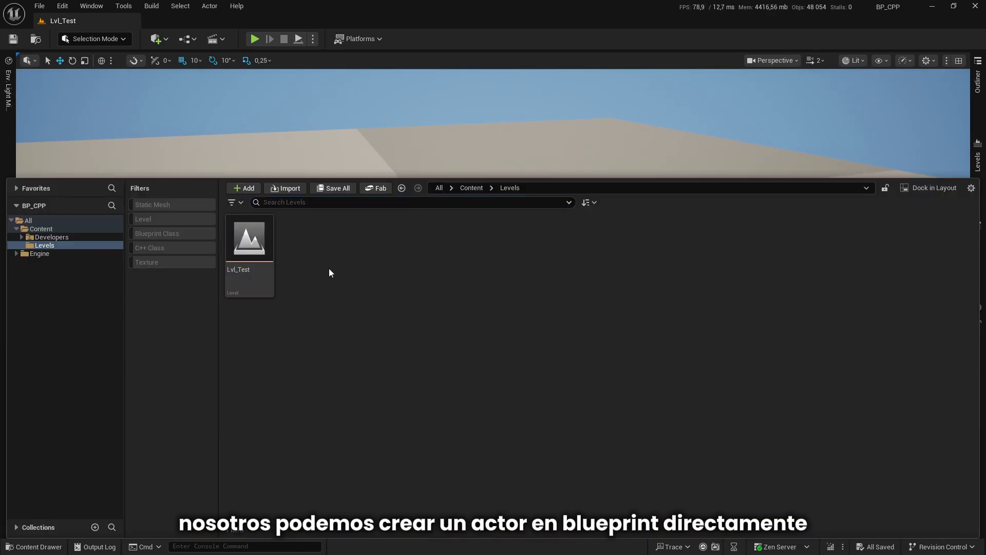
Step: Go to the top-level Content folder showing Developers and Levels, browse its create-asset menu, then dismiss it
{"action": "left_click", "coordinate": [61, 231]}
{"action": "right_click", "coordinate": [385, 304]}
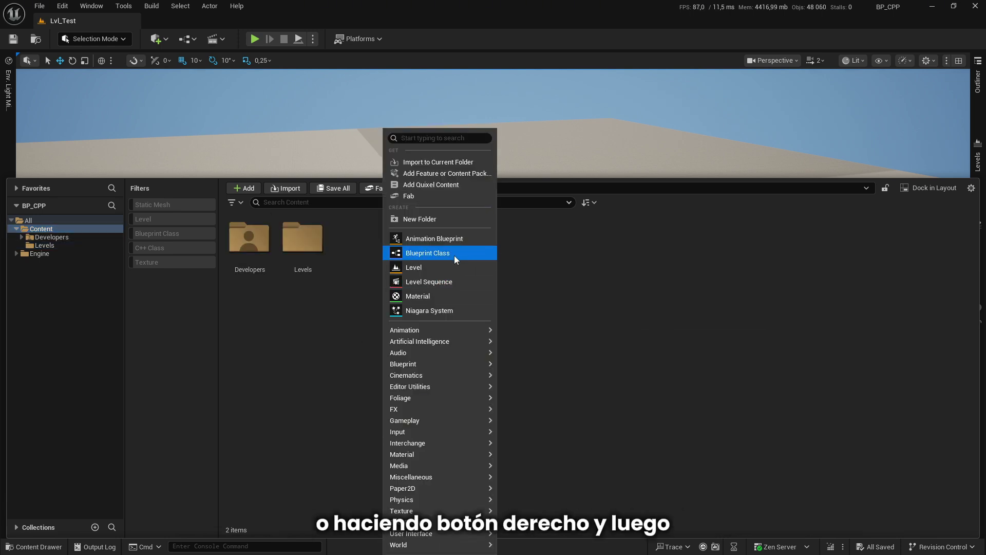
{"action": "mouse_move", "coordinate": [452, 341]}
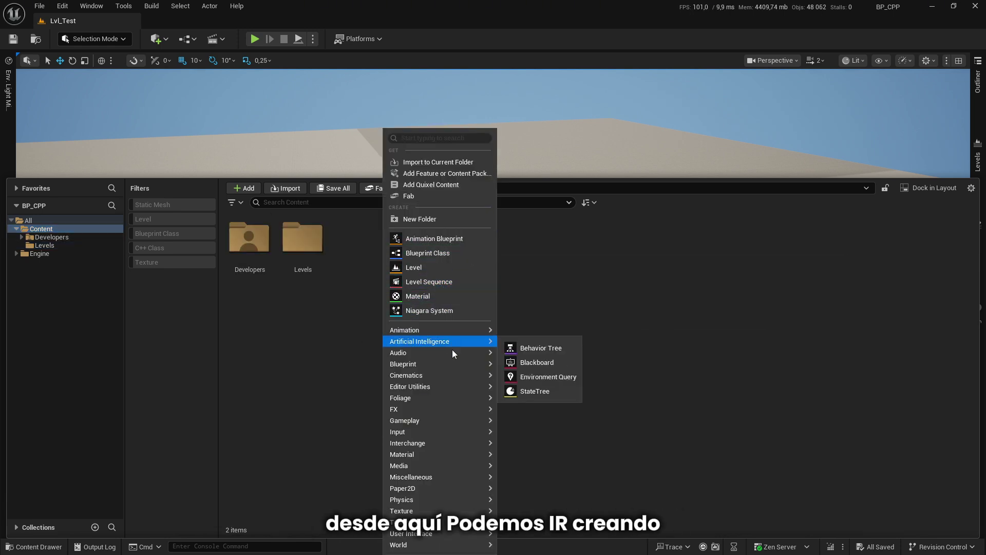
{"action": "mouse_move", "coordinate": [452, 362]}
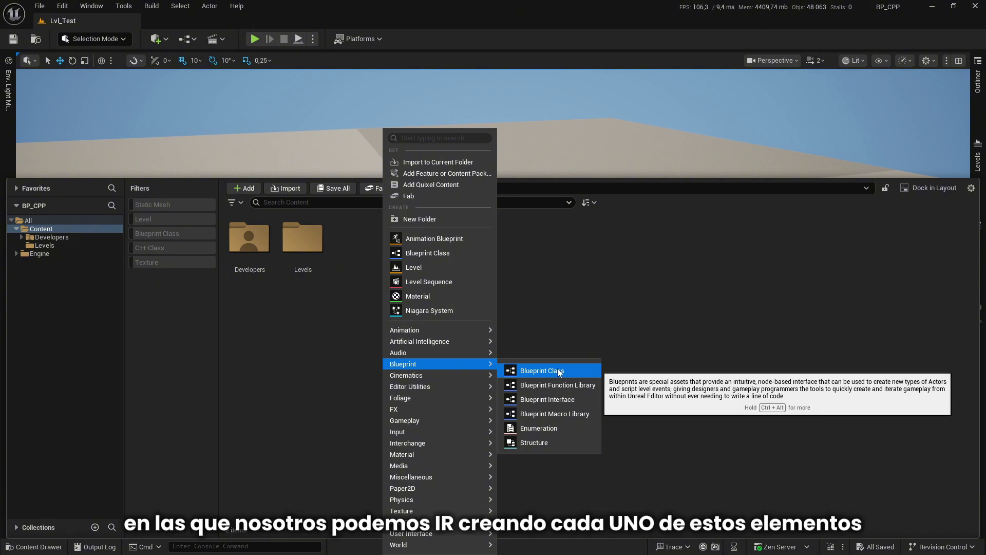
{"action": "left_click", "coordinate": [318, 331]}
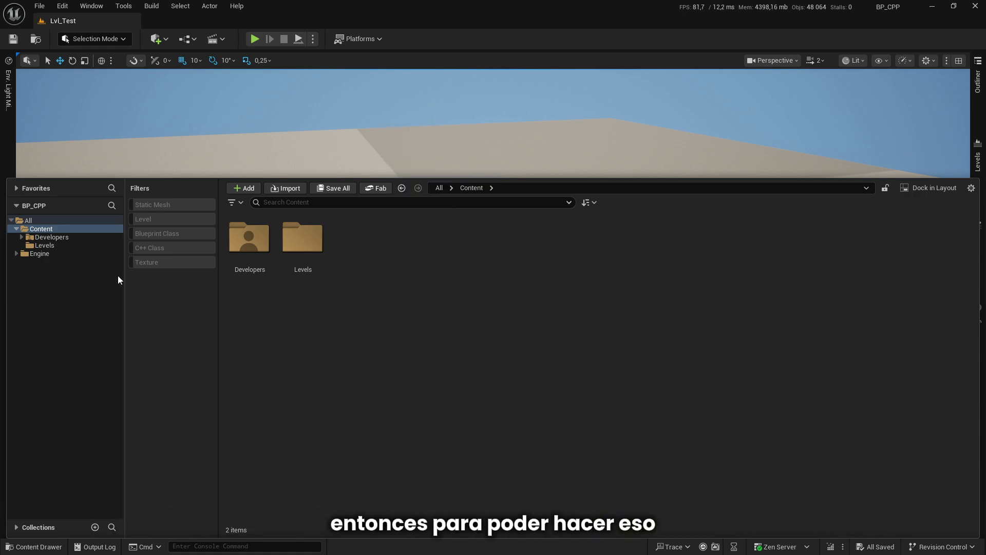
Step: Bring up the Add C++ Class dialog from Tools > New C++ Class and centre it
{"action": "left_click", "coordinate": [135, 5]}
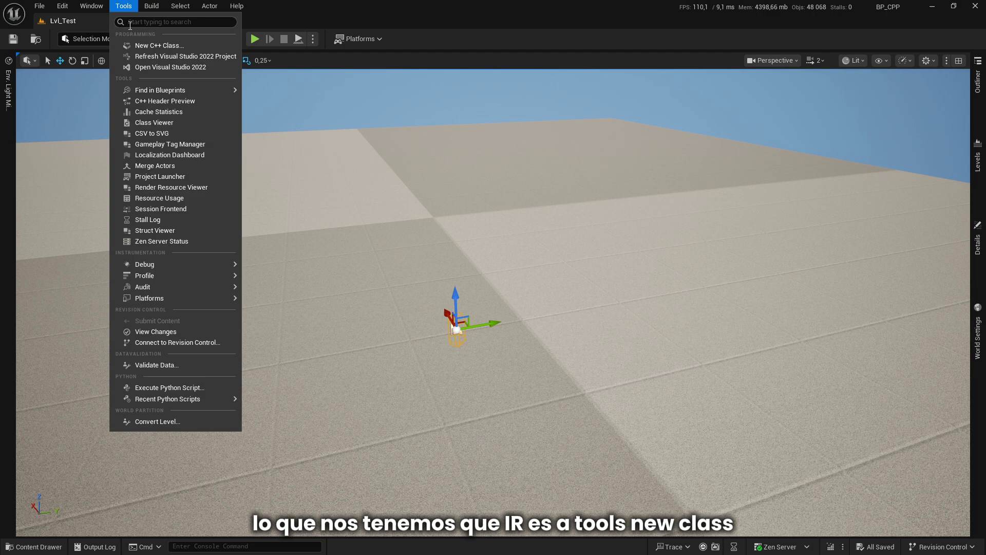
{"action": "left_click", "coordinate": [165, 44]}
{"action": "left_click_drag", "start_coordinate": [403, 147], "coordinate": [388, 128]}
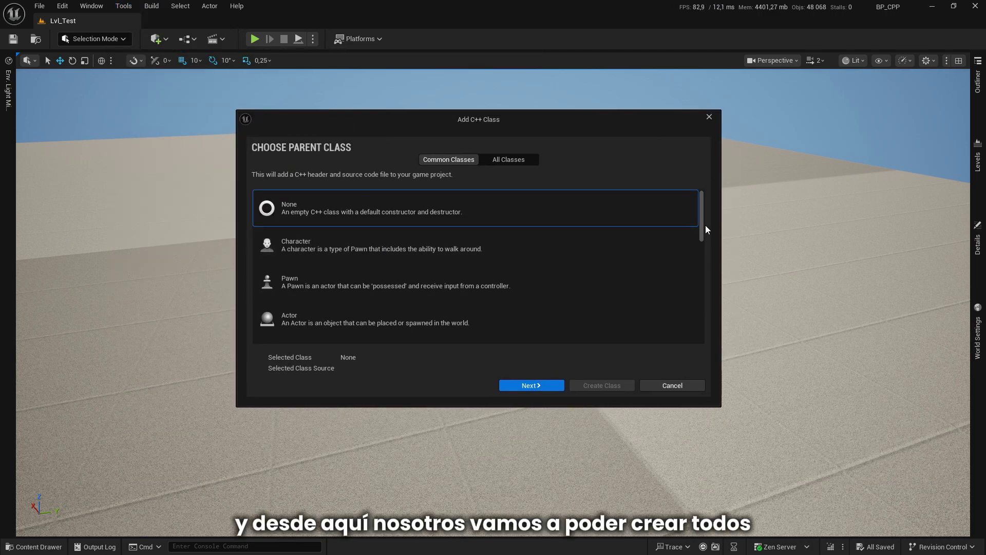
{"action": "mouse_move", "coordinate": [702, 225]}
{"action": "left_mouse_down"}
{"action": "mouse_move", "coordinate": [703, 308]}
{"action": "mouse_move", "coordinate": [689, 222]}
{"action": "left_mouse_up"}
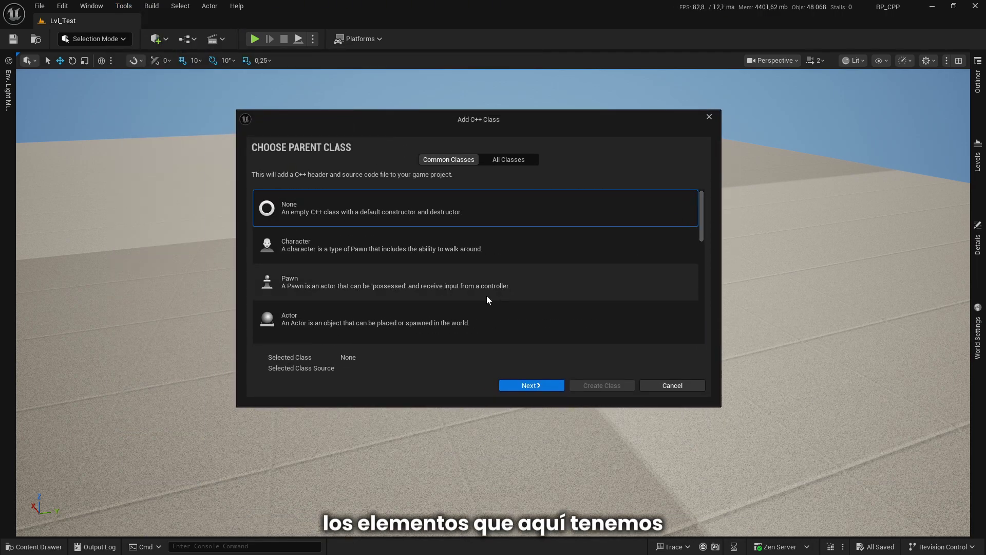
{"action": "left_click_drag", "start_coordinate": [394, 124], "coordinate": [469, 122]}
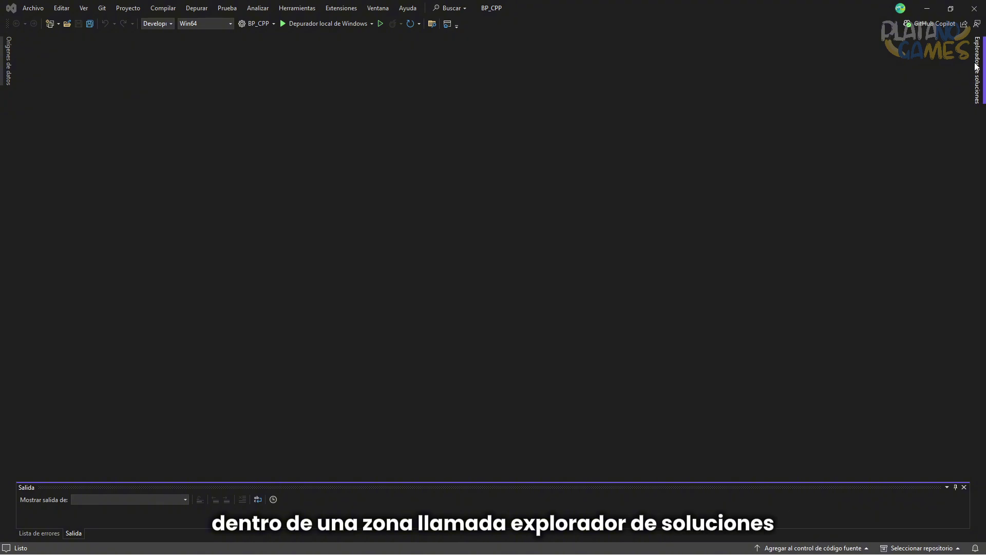
Step: Widen Solution Explorer, collapse Programs and expand Games > BP_CPP > Source > BP_CPP
{"action": "mouse_move", "coordinate": [977, 66]}
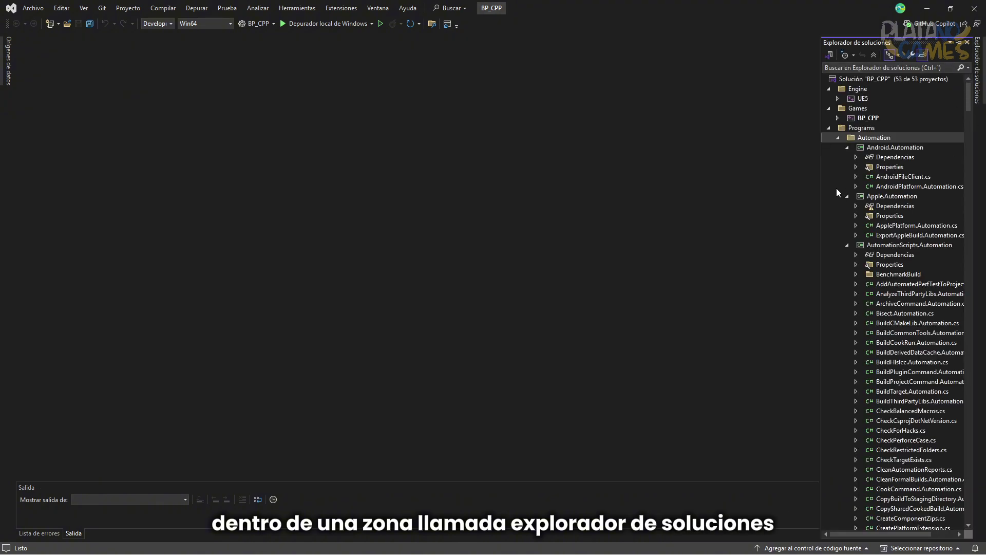
{"action": "left_click_drag", "start_coordinate": [822, 186], "coordinate": [722, 187]}
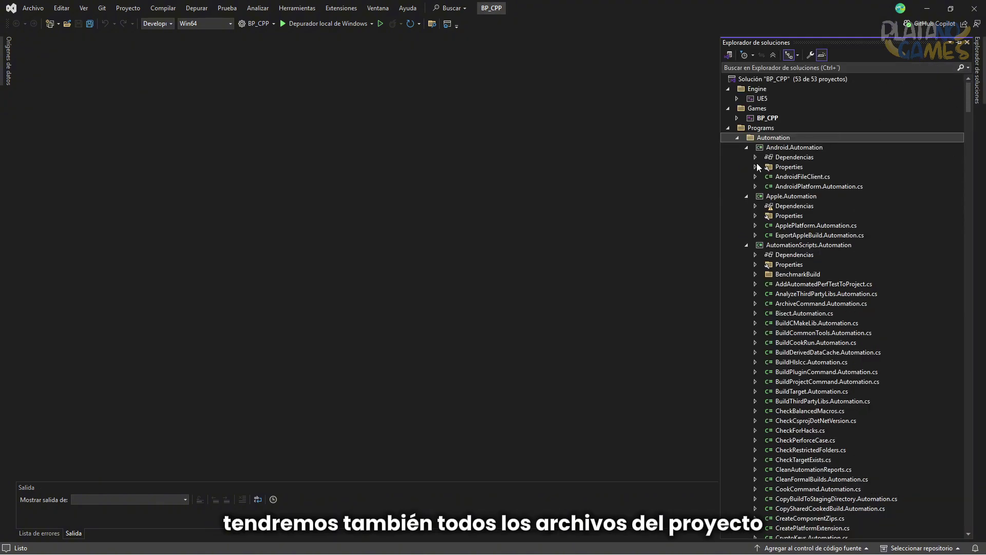
{"action": "left_click", "coordinate": [728, 128]}
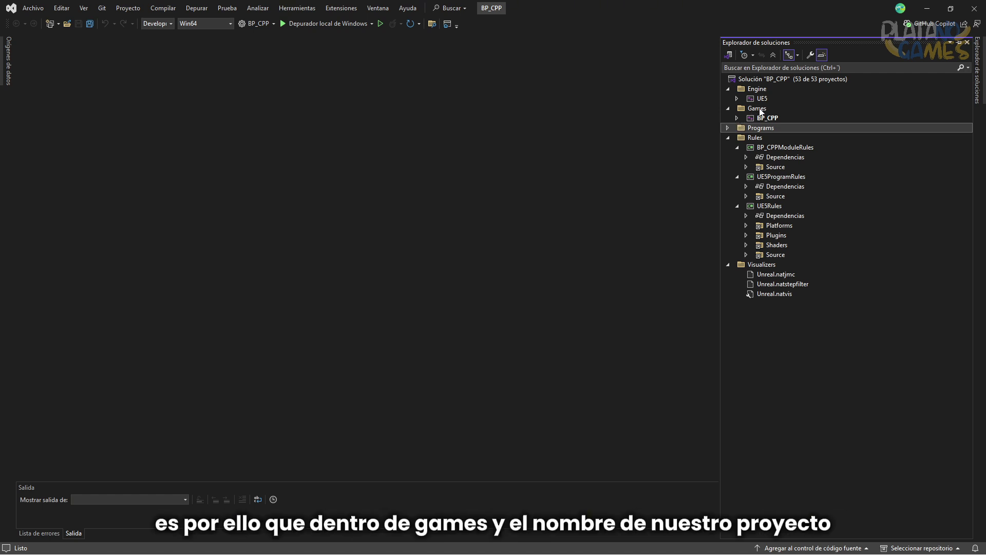
{"action": "left_click", "coordinate": [737, 119]}
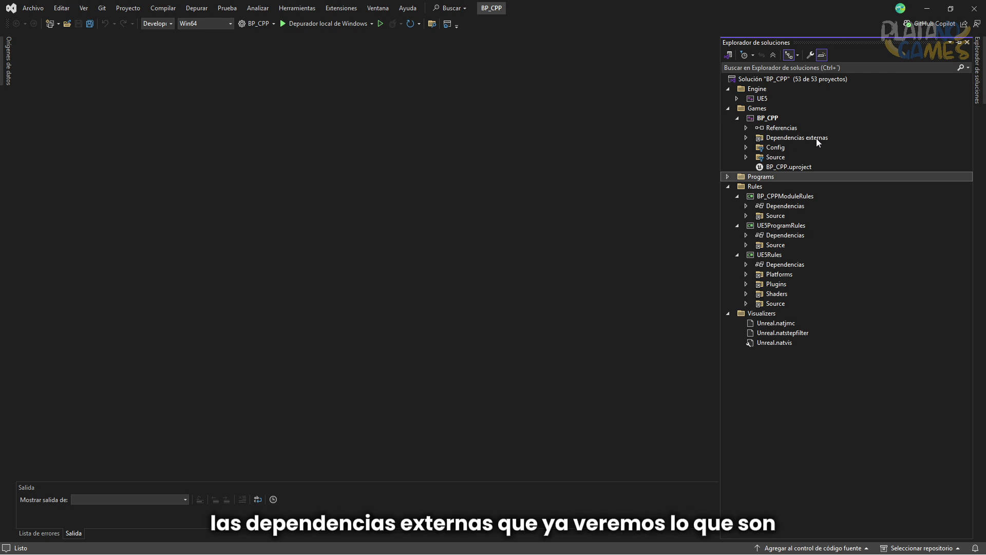
{"action": "double_click", "coordinate": [774, 157]}
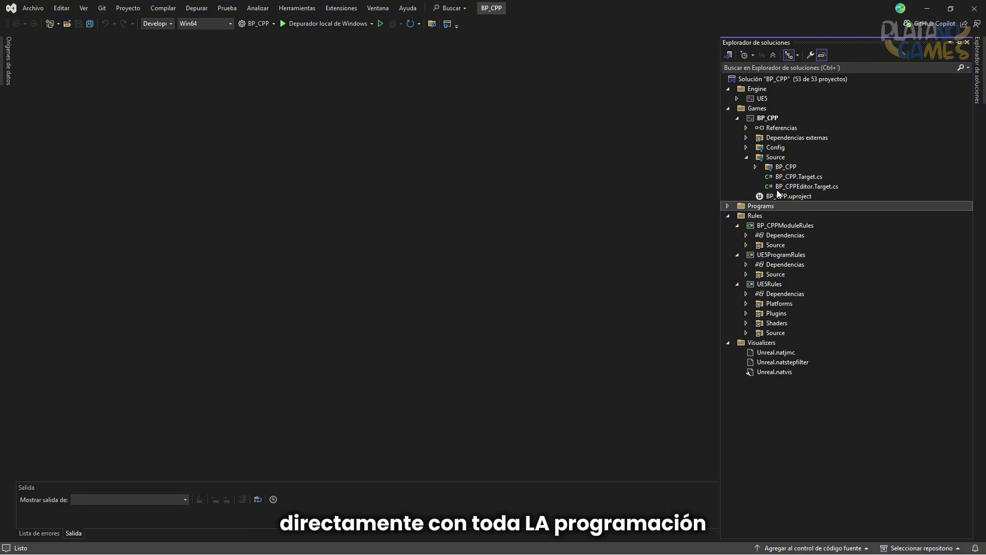
{"action": "left_click", "coordinate": [755, 167]}
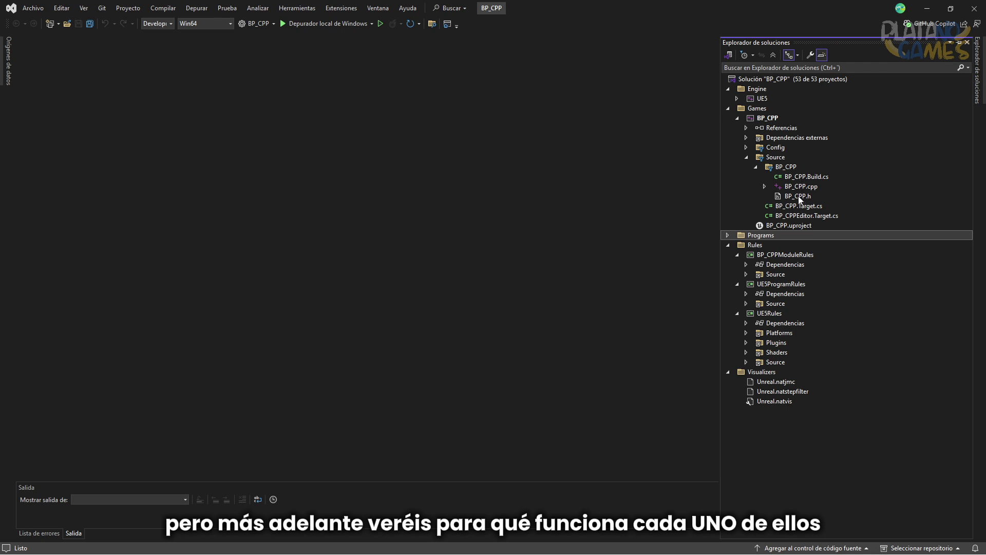
Step: Start adding a class to the BP_CPP folder through Agregar > Clase
{"action": "right_click", "coordinate": [782, 168]}
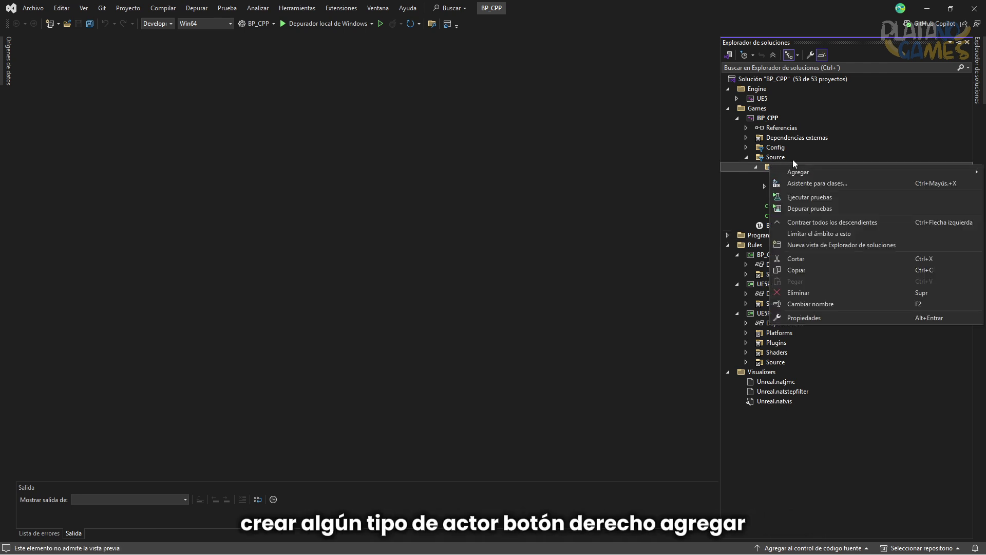
{"action": "mouse_move", "coordinate": [800, 170]}
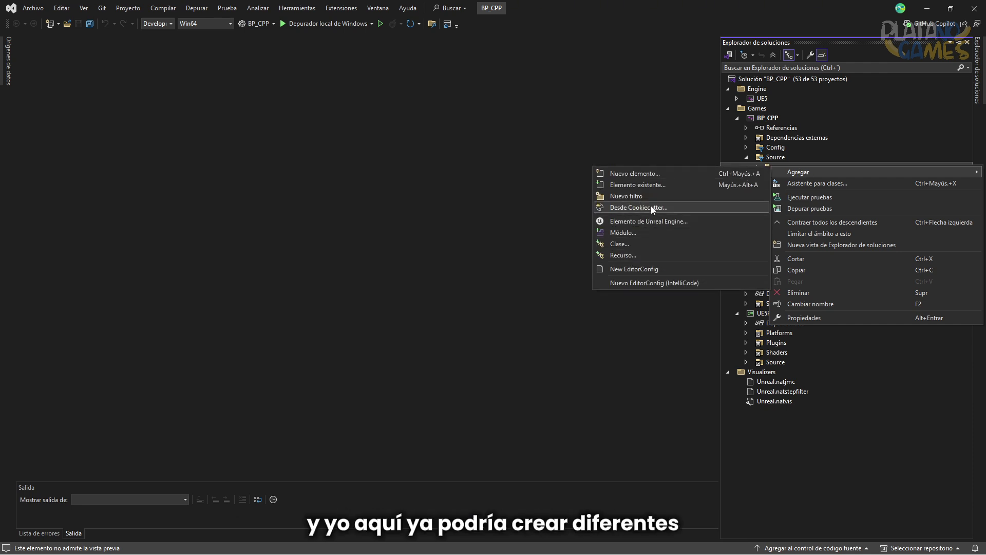
{"action": "left_click", "coordinate": [639, 246]}
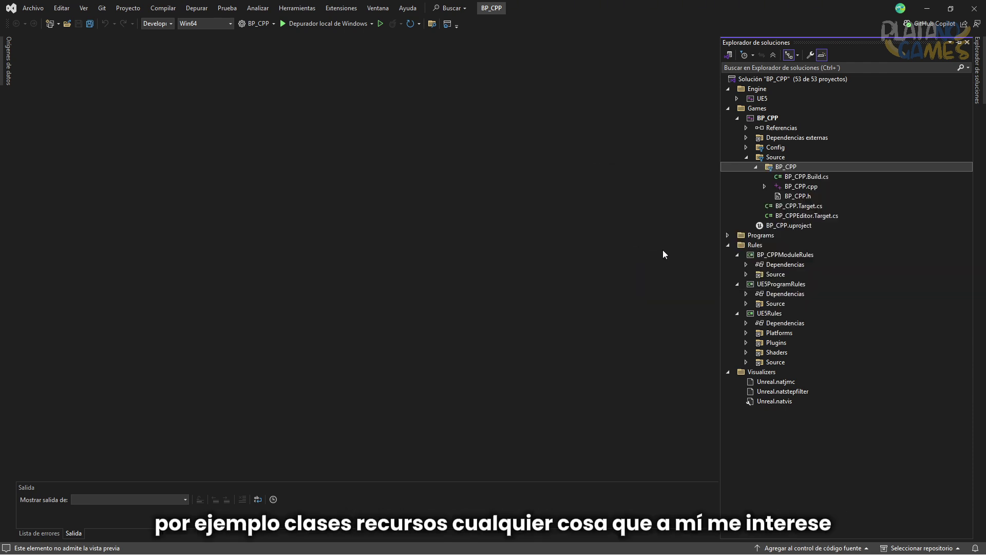
Step: Cancel Visual Studio's add-class dialog, choose Actor as the parent class and advance to naming
{"action": "left_click", "coordinate": [616, 376]}
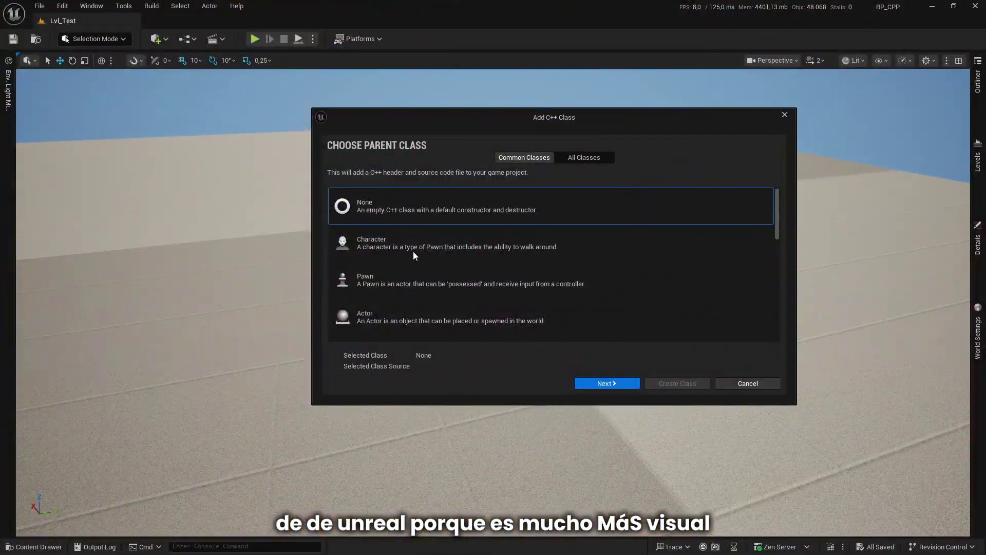
{"action": "scroll", "coordinate": [413, 251], "scroll_direction": "down", "scroll_amount": 1}
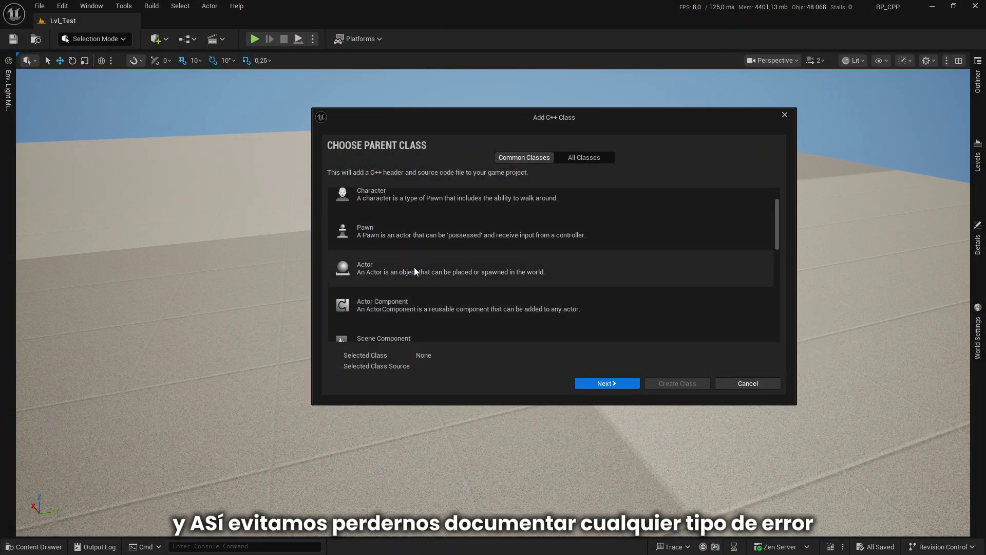
{"action": "mouse_move", "coordinate": [414, 267]}
{"action": "left_click", "coordinate": [368, 272]}
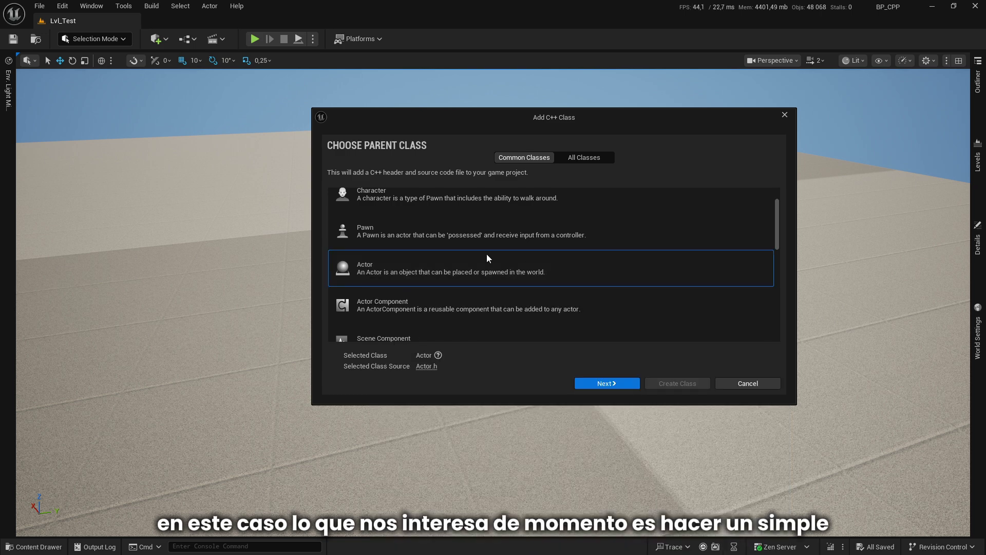
{"action": "left_click", "coordinate": [586, 387]}
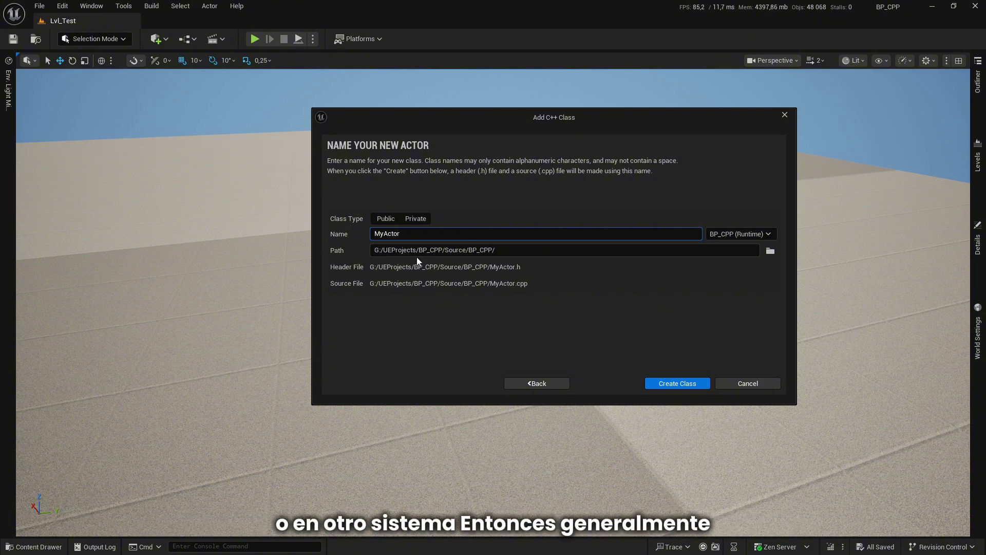
Step: Set the class to Public, append Test to the path, name it ActorTest and create it
{"action": "left_click", "coordinate": [380, 220]}
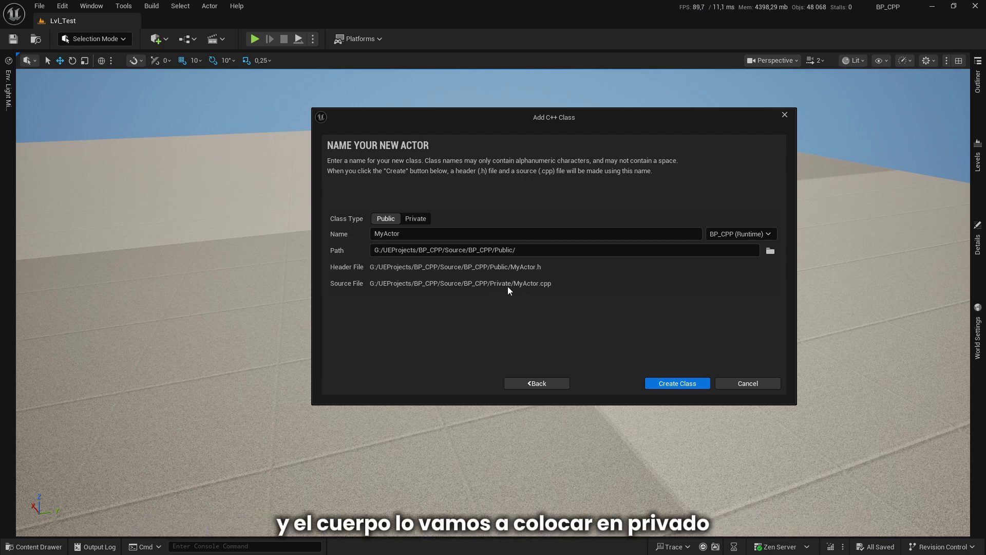
{"action": "left_click", "coordinate": [414, 224]}
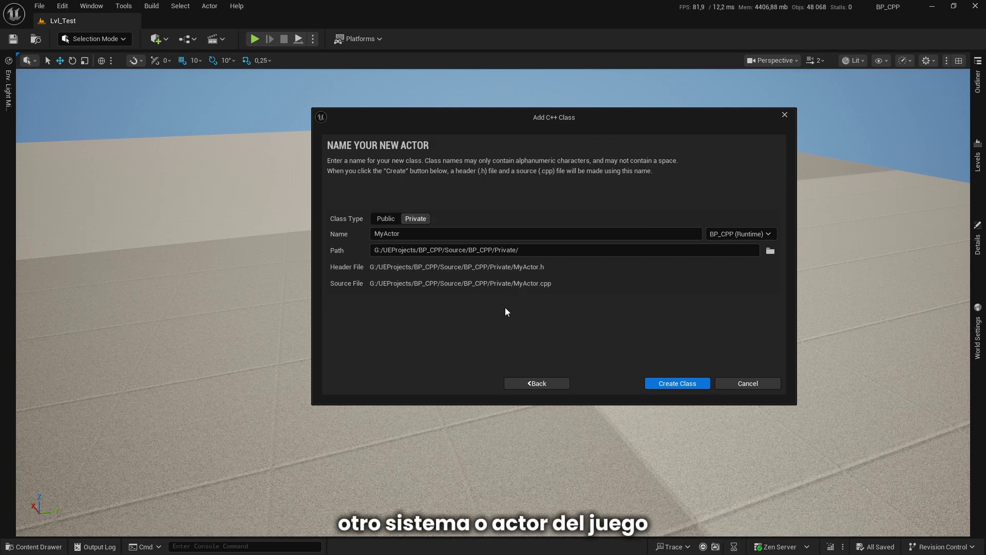
{"action": "left_click", "coordinate": [385, 219]}
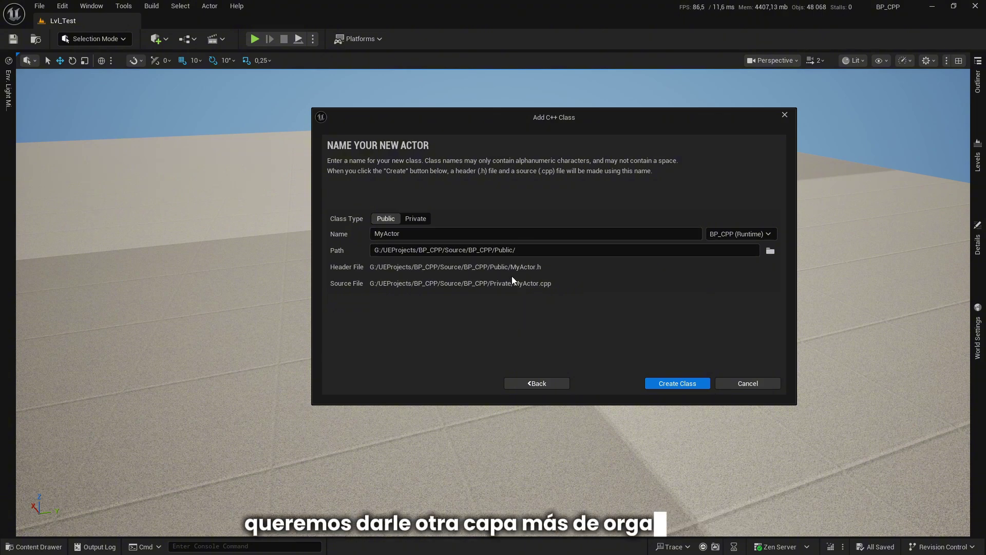
{"action": "left_click", "coordinate": [542, 253]}
{"action": "type", "text": "Test"}
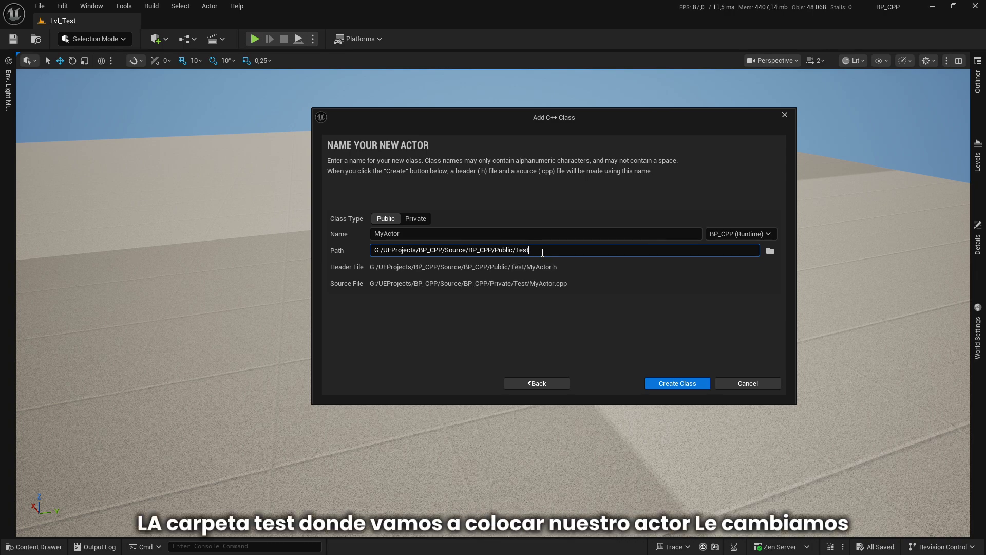
{"action": "double_click", "coordinate": [421, 234]}
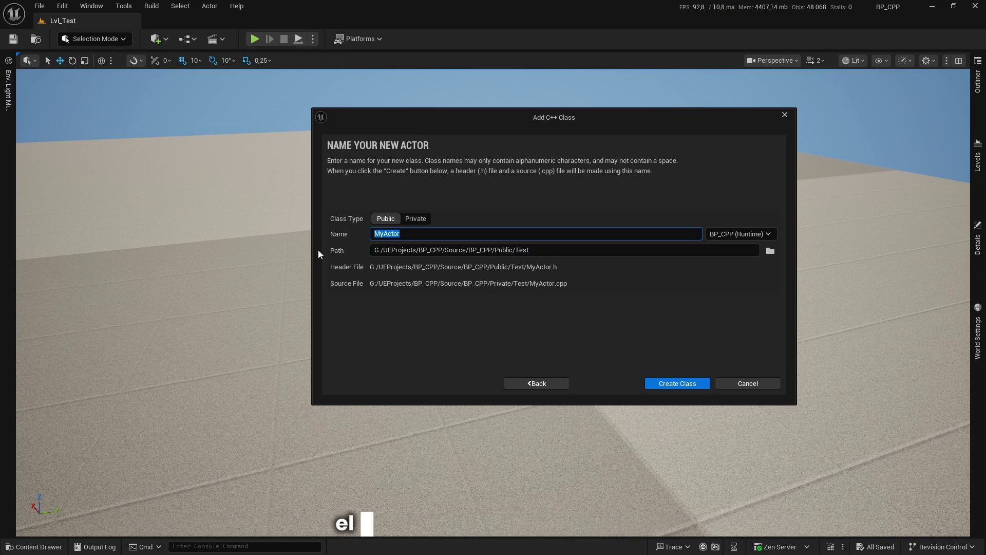
{"action": "type", "text": "ActorTest"}
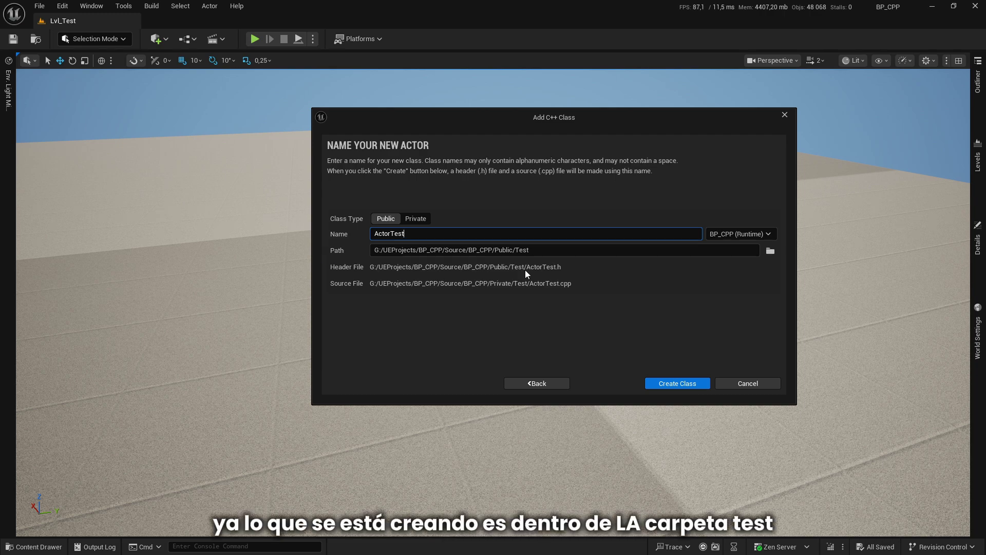
{"action": "left_click", "coordinate": [657, 386]}
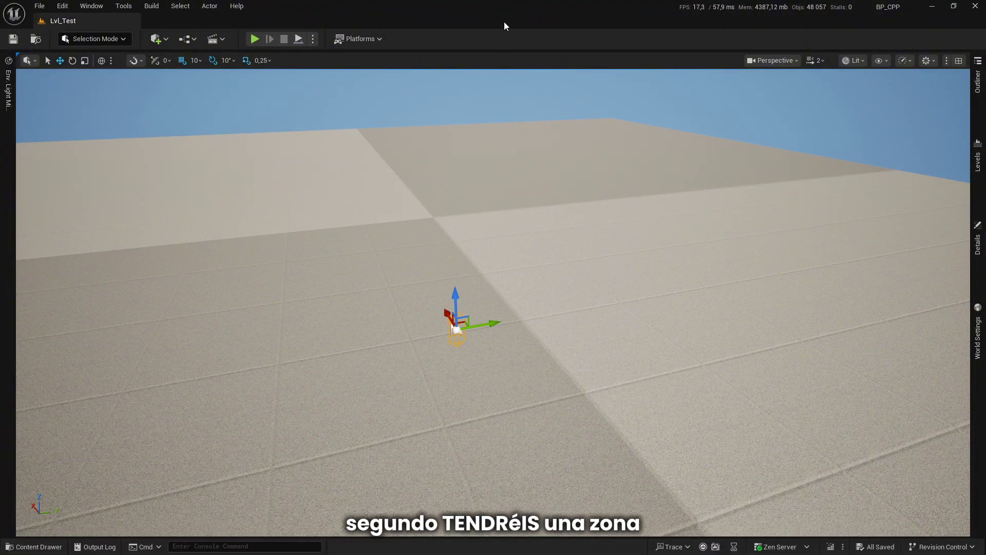
Step: Show the Live Coding console from the status-bar Compile options menu
{"action": "left_click", "coordinate": [844, 548]}
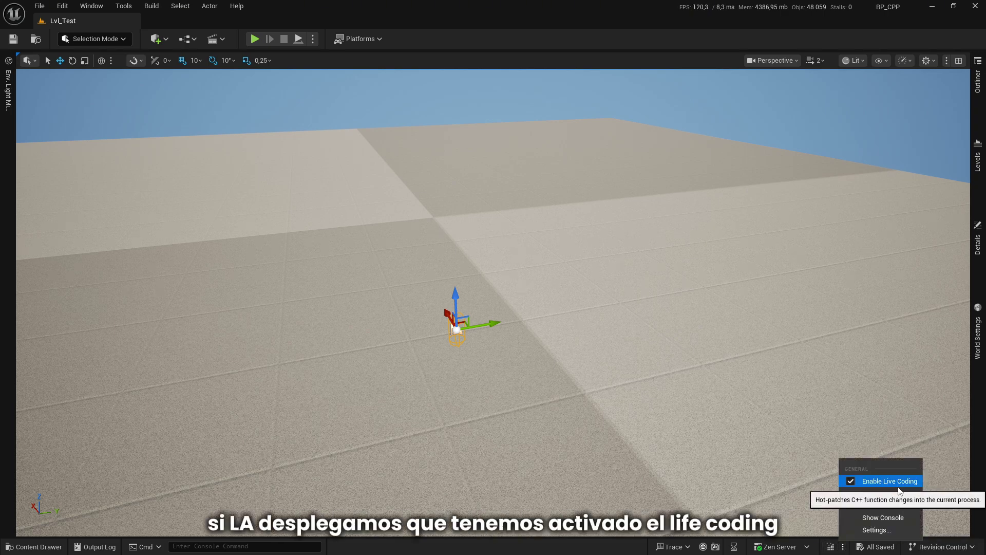
{"action": "left_click", "coordinate": [881, 518]}
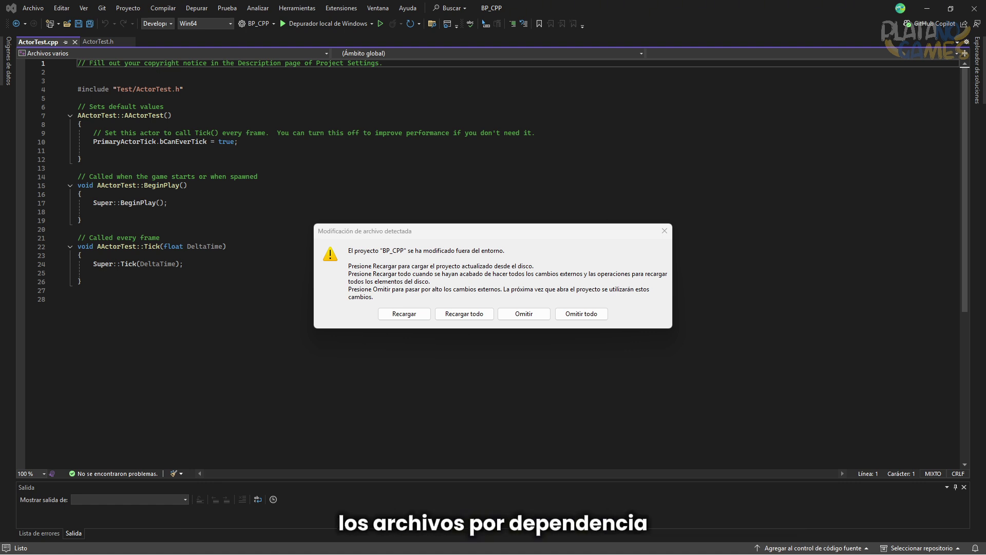
Step: Reload all changed project files and dock ActorTest.h left of ActorTest.cpp, widening the source pane
{"action": "left_click", "coordinate": [451, 315]}
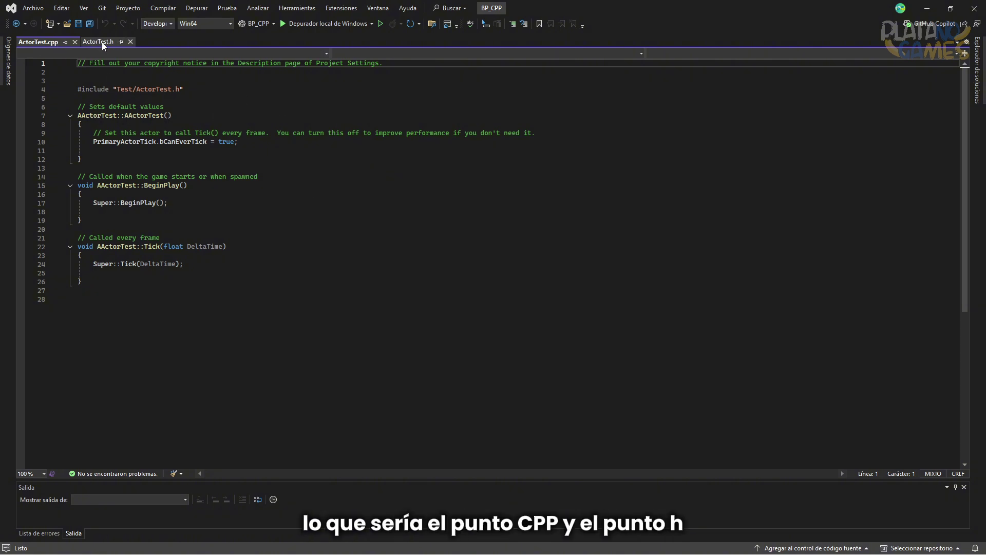
{"action": "left_click_drag", "start_coordinate": [102, 42], "coordinate": [456, 258]}
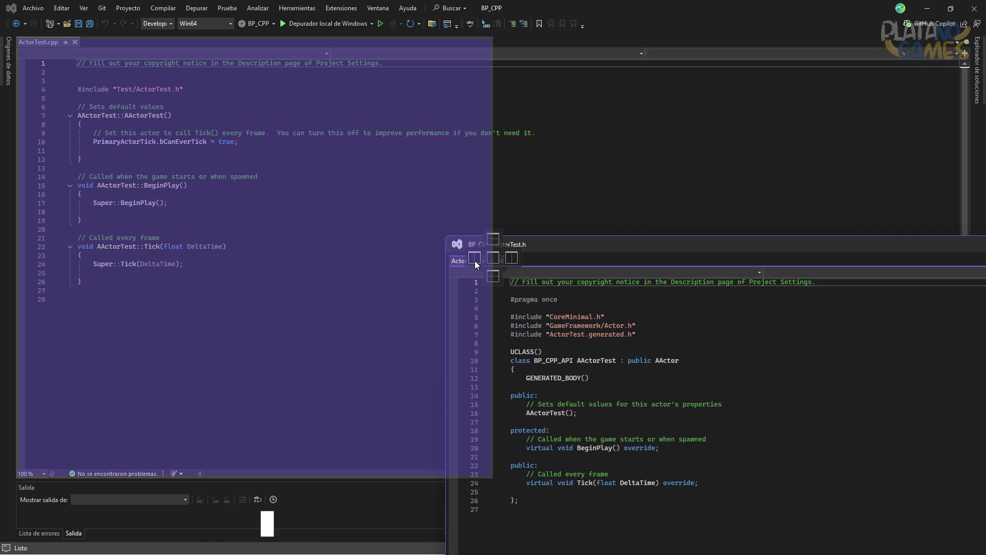
{"action": "left_click_drag", "start_coordinate": [456, 258], "coordinate": [474, 258]}
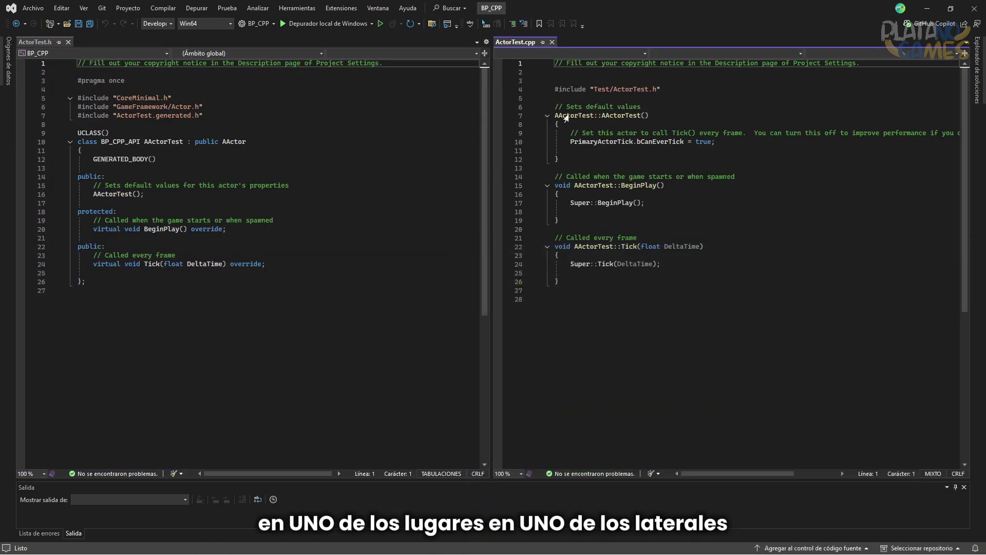
{"action": "left_click_drag", "start_coordinate": [489, 141], "coordinate": [417, 140]}
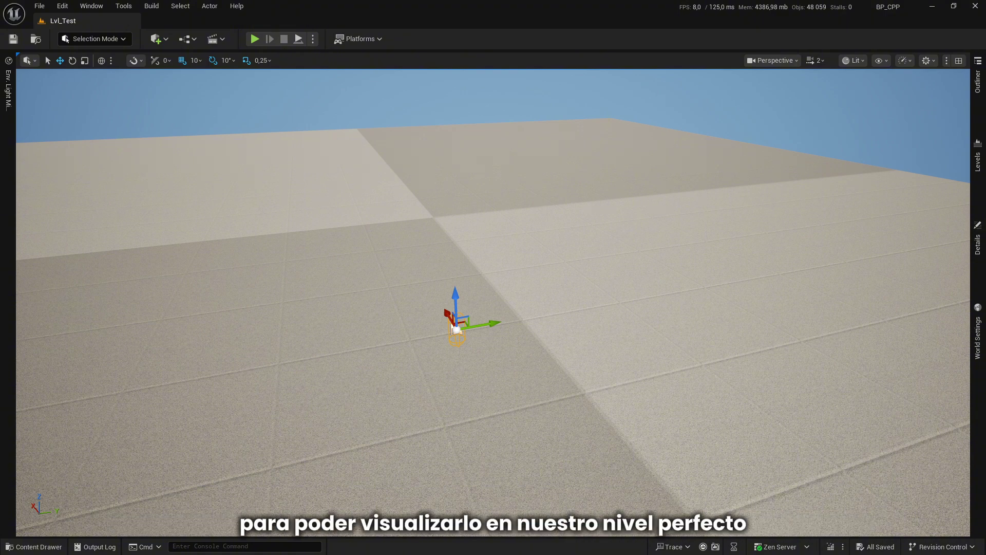
Step: Browse to C++ Classes > BP_CPP > Public > Test and right-click the ActorTest class
{"action": "left_click", "coordinate": [19, 547]}
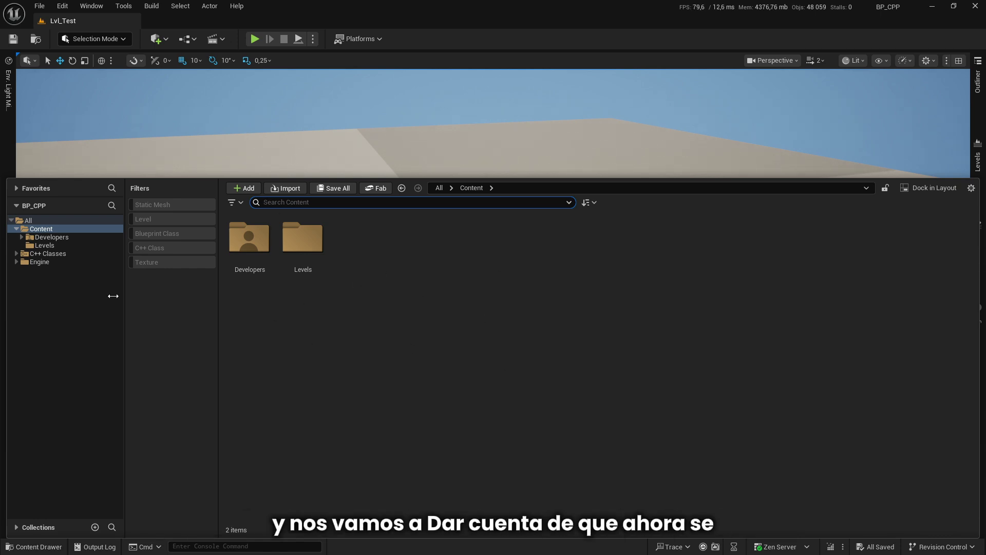
{"action": "left_click", "coordinate": [48, 254]}
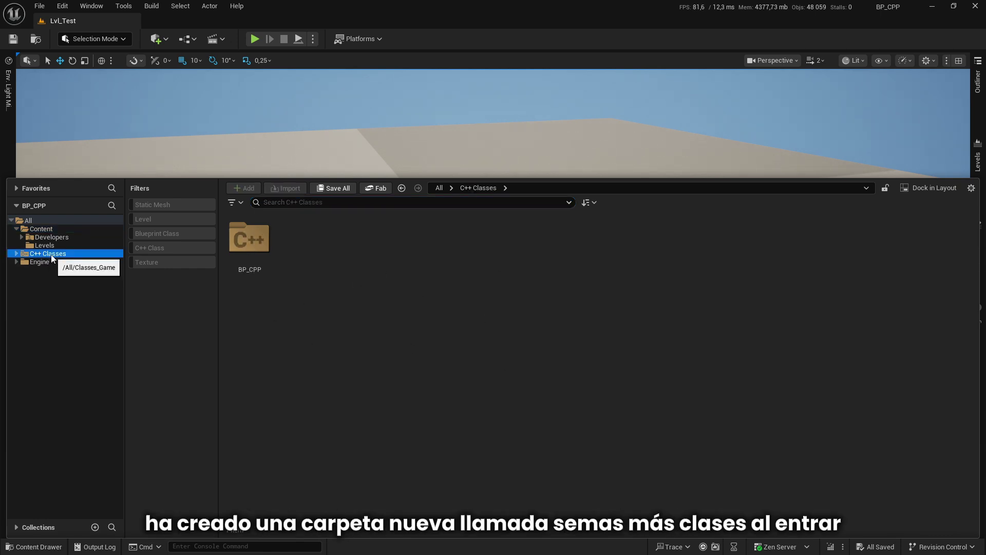
{"action": "double_click", "coordinate": [250, 249]}
{"action": "double_click", "coordinate": [251, 251]}
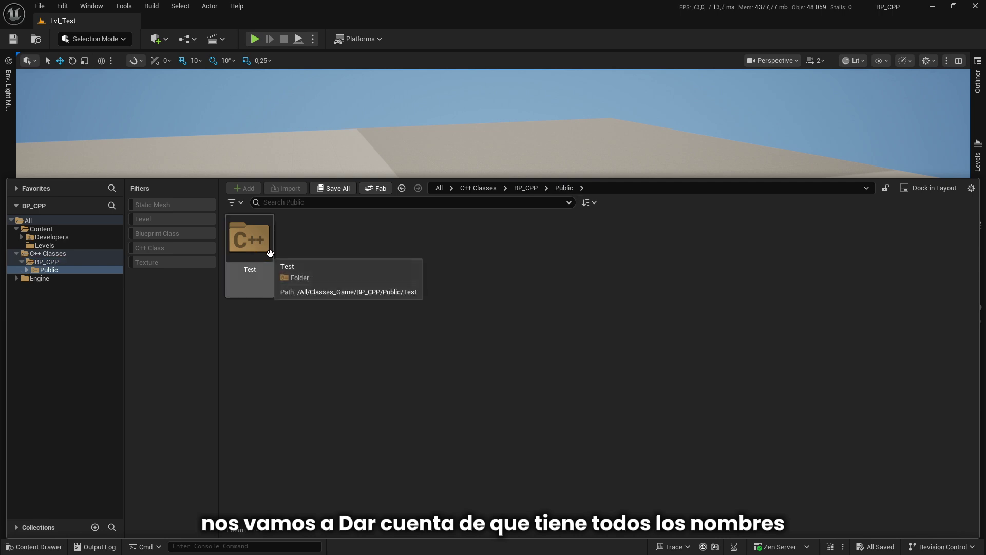
{"action": "double_click", "coordinate": [251, 252]}
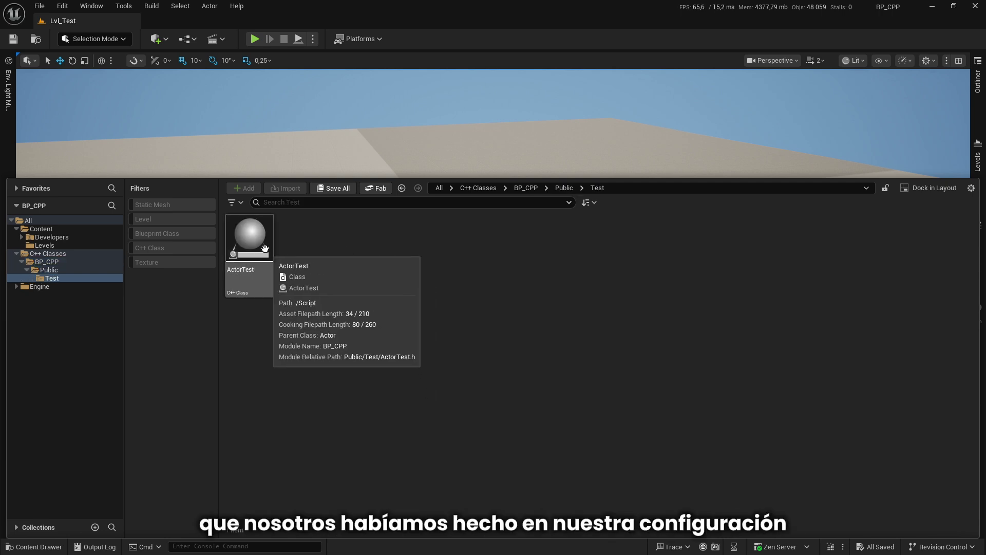
{"action": "right_click", "coordinate": [247, 238]}
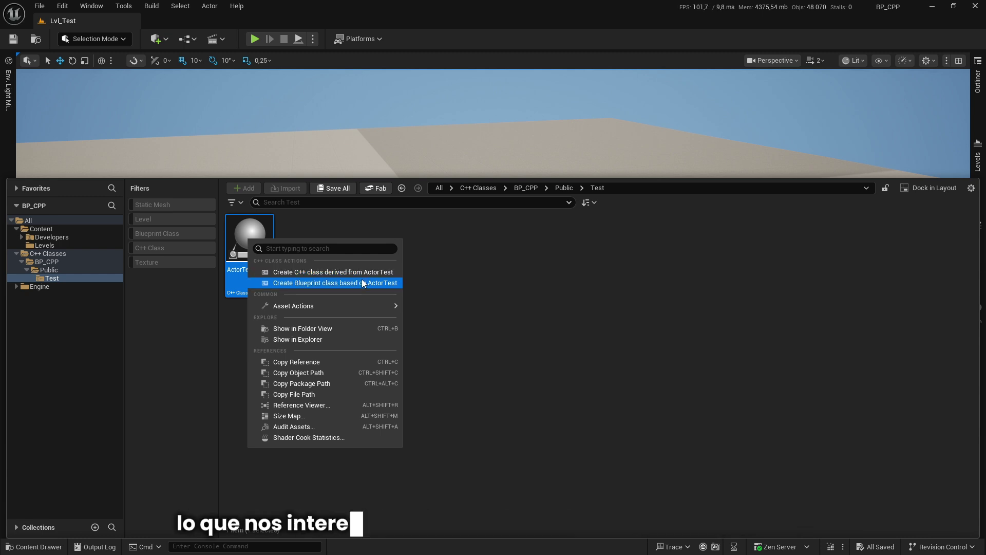
Step: Create the MyActorTest Blueprint from ActorTest in /Game, dock its editor and save it
{"action": "left_click", "coordinate": [341, 285]}
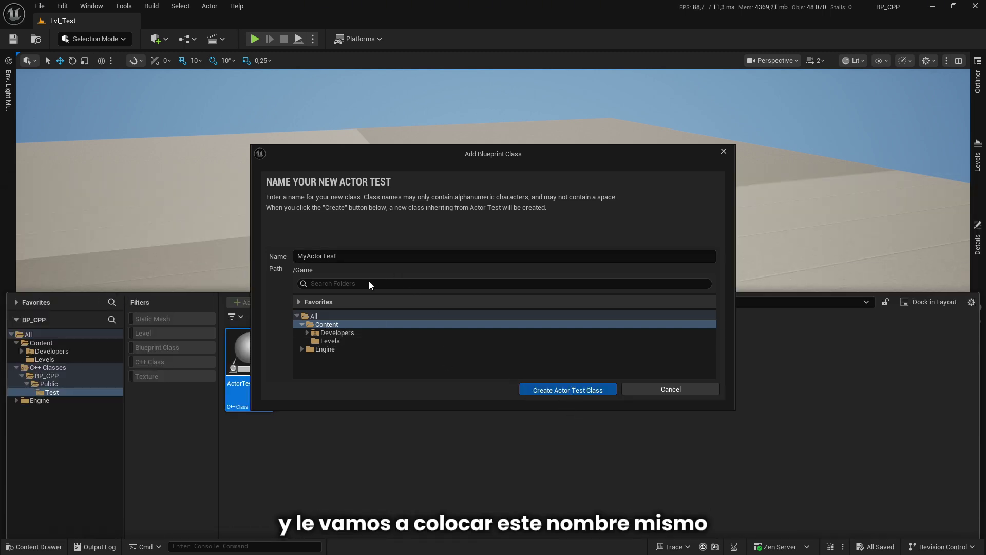
{"action": "key", "text": "Return"}
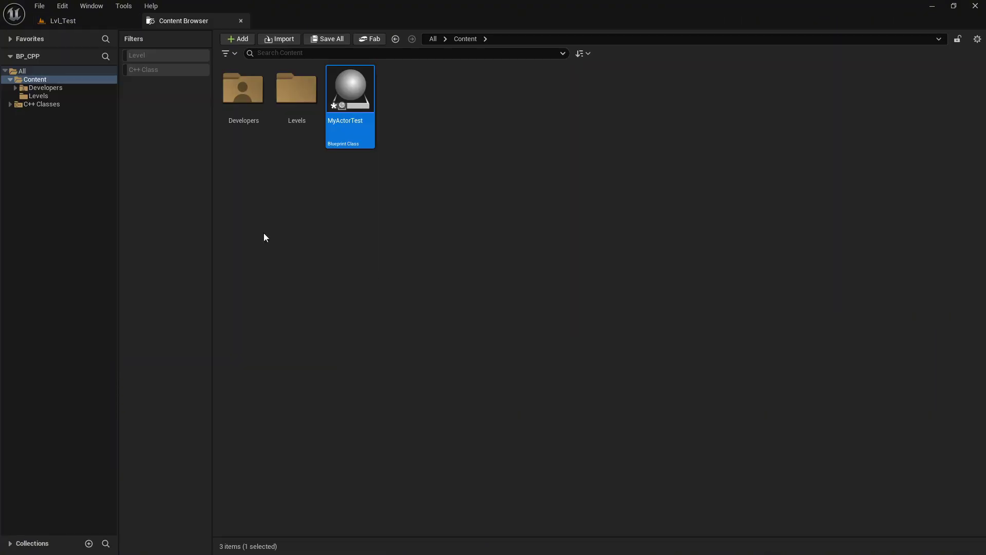
{"action": "double_click", "coordinate": [341, 106]}
{"action": "left_click", "coordinate": [240, 20]}
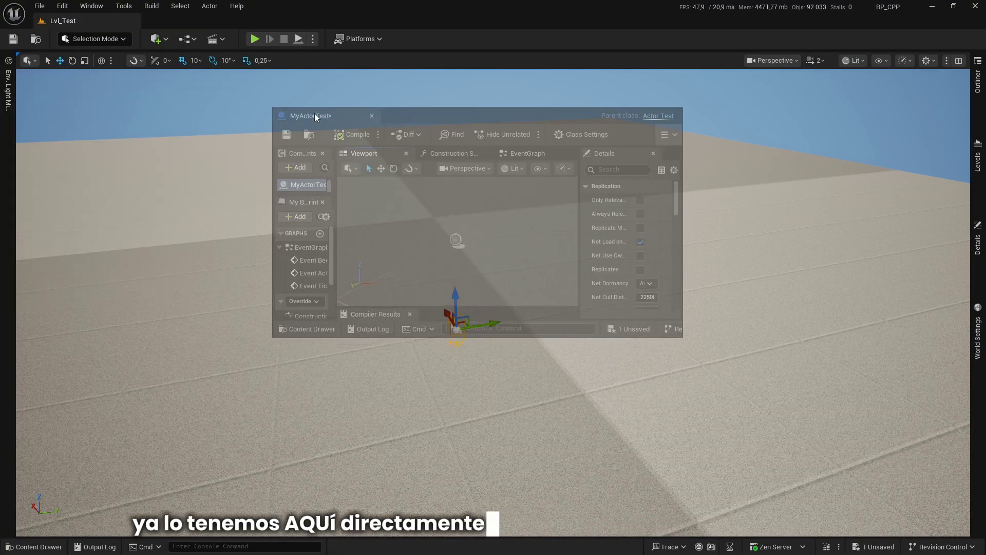
{"action": "left_click_drag", "start_coordinate": [315, 115], "coordinate": [192, 20]}
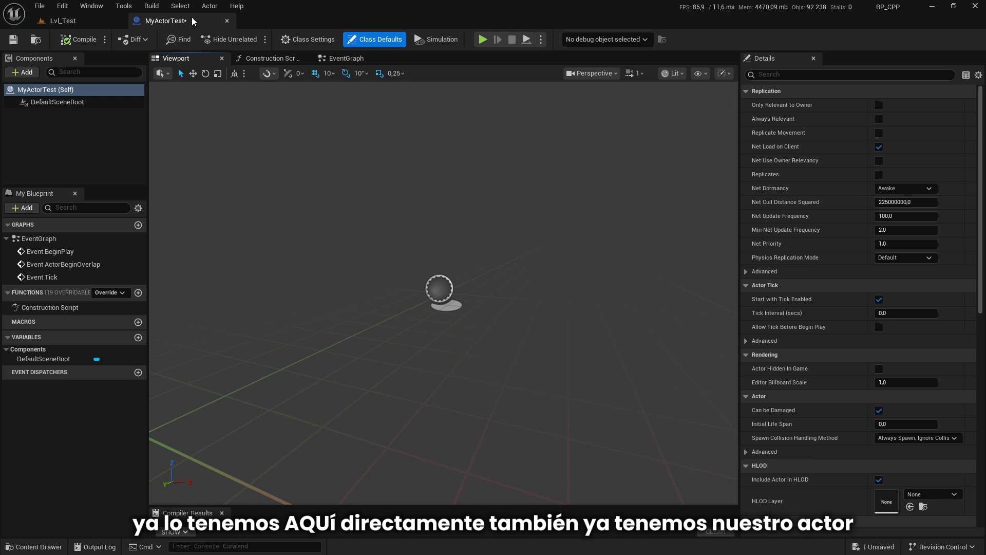
{"action": "left_click", "coordinate": [14, 40]}
Step: Widen the Blueprint editor's side panels and switch back to the Lvl_Test level
{"action": "left_click_drag", "start_coordinate": [149, 341], "coordinate": [190, 335]}
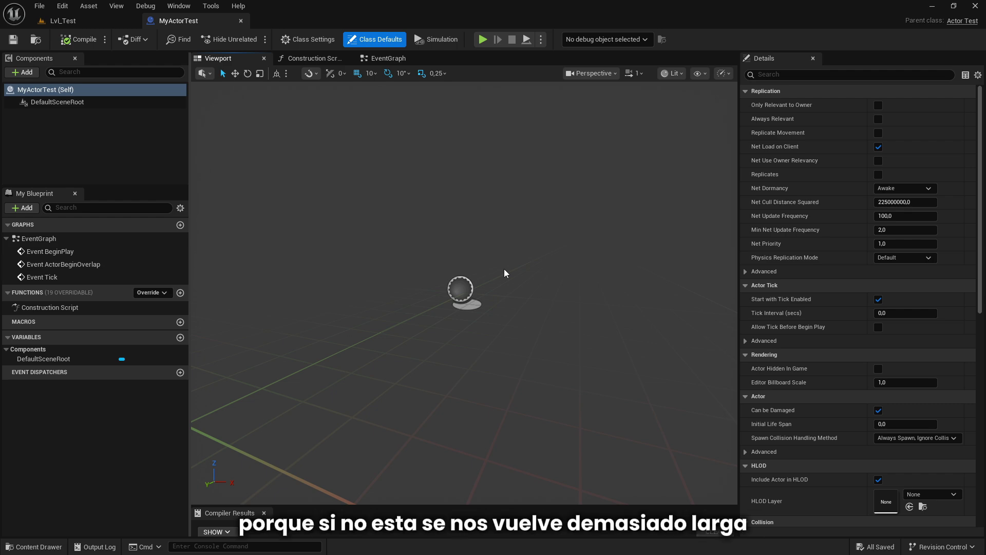
{"action": "left_click", "coordinate": [62, 20]}
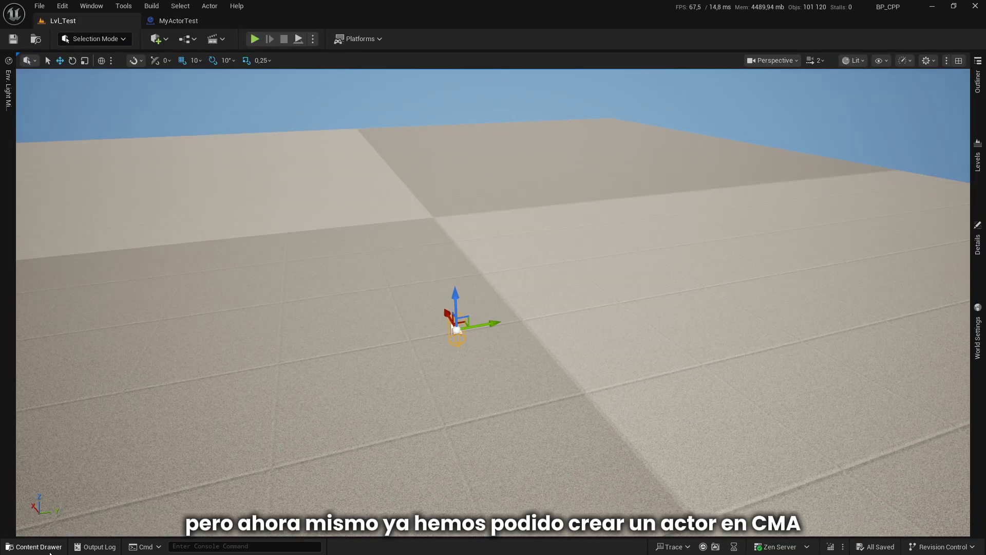
{"action": "left_click", "coordinate": [50, 546]}
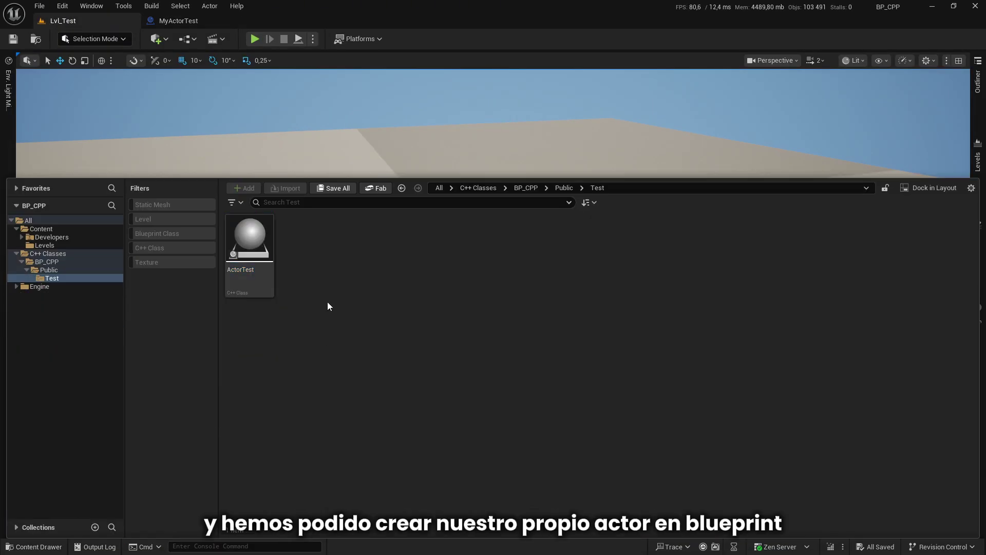
Step: Drag a MyActorTest actor onto the Lvl_Test floor and save the level
{"action": "left_click", "coordinate": [50, 232]}
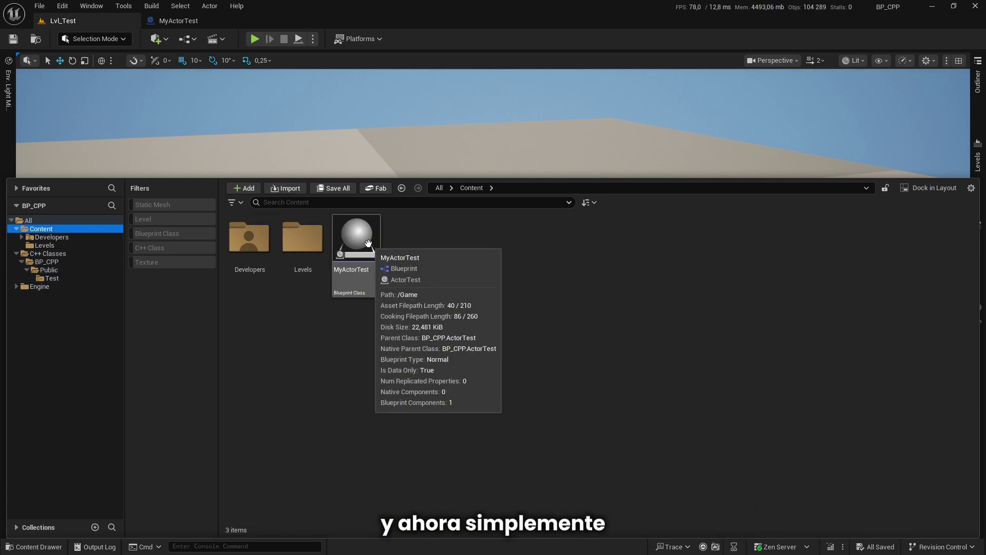
{"action": "left_click", "coordinate": [358, 242]}
{"action": "mouse_move", "coordinate": [358, 243]}
{"action": "left_mouse_down"}
{"action": "mouse_move", "coordinate": [457, 329]}
{"action": "mouse_move", "coordinate": [419, 334]}
{"action": "left_mouse_up"}
{"action": "right_click_drag", "start_coordinate": [401, 336], "coordinate": [401, 336]}
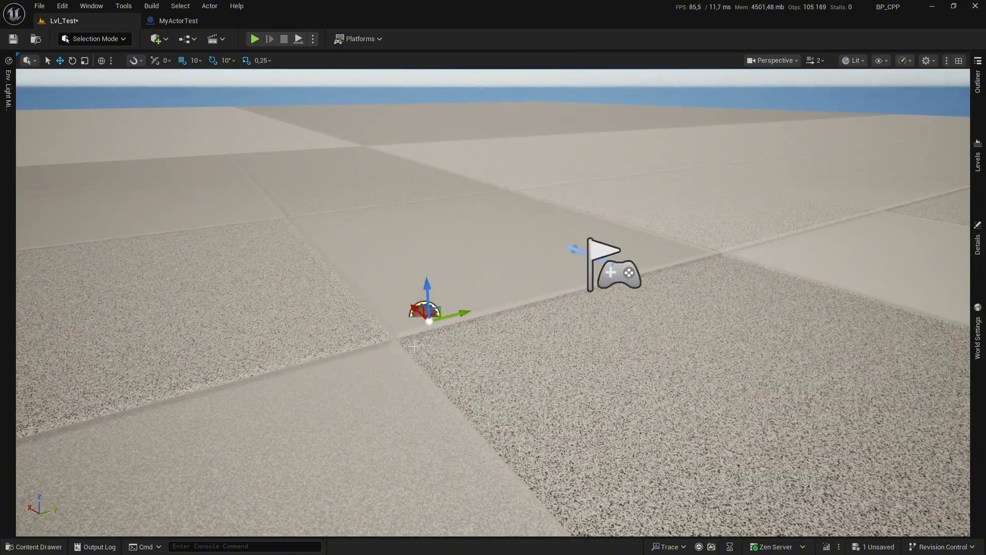
{"action": "left_click", "coordinate": [14, 39]}
{"action": "right_click_drag", "start_coordinate": [415, 348], "coordinate": [415, 348]}
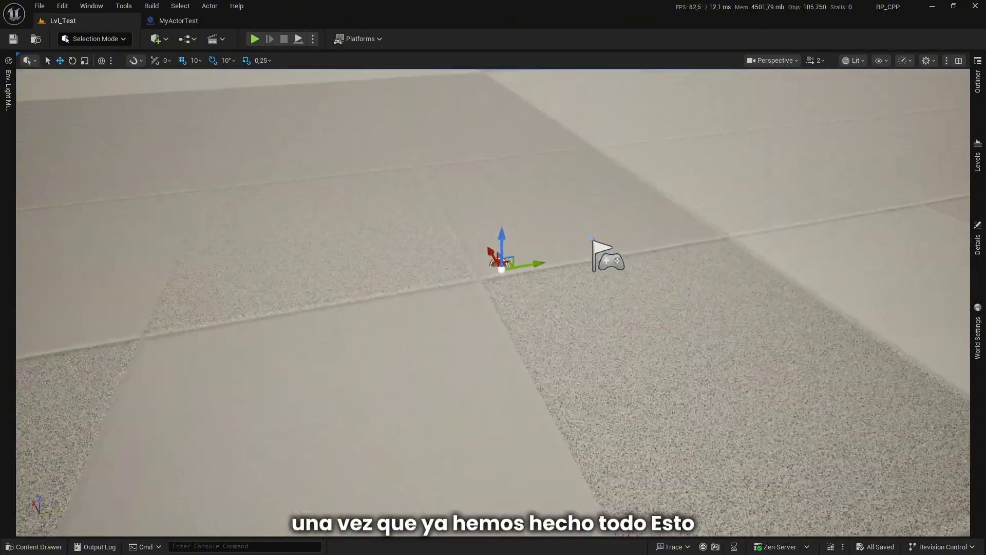
Step: Play-test the level briefly, then stop the session with Esc
{"action": "left_click", "coordinate": [254, 39]}
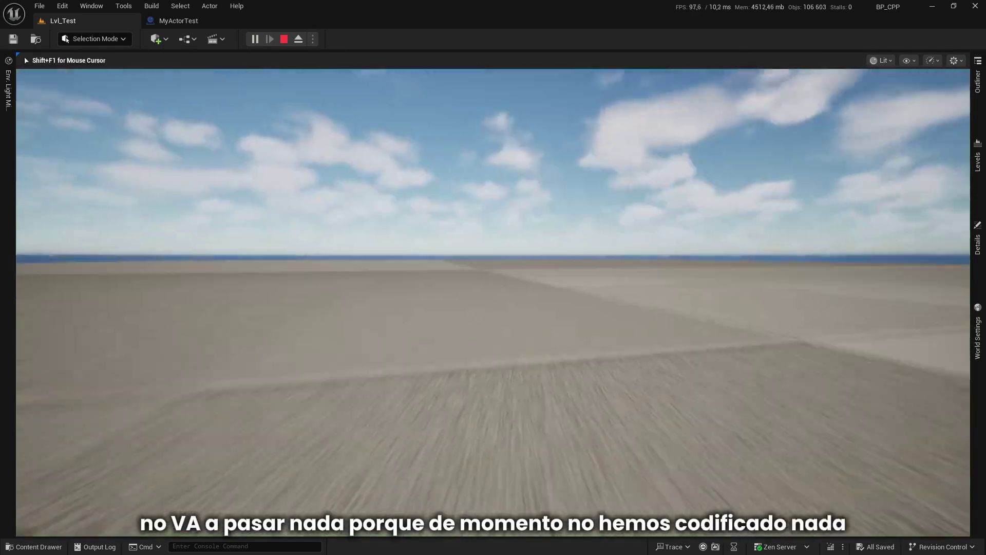
{"action": "key", "text": "w"}
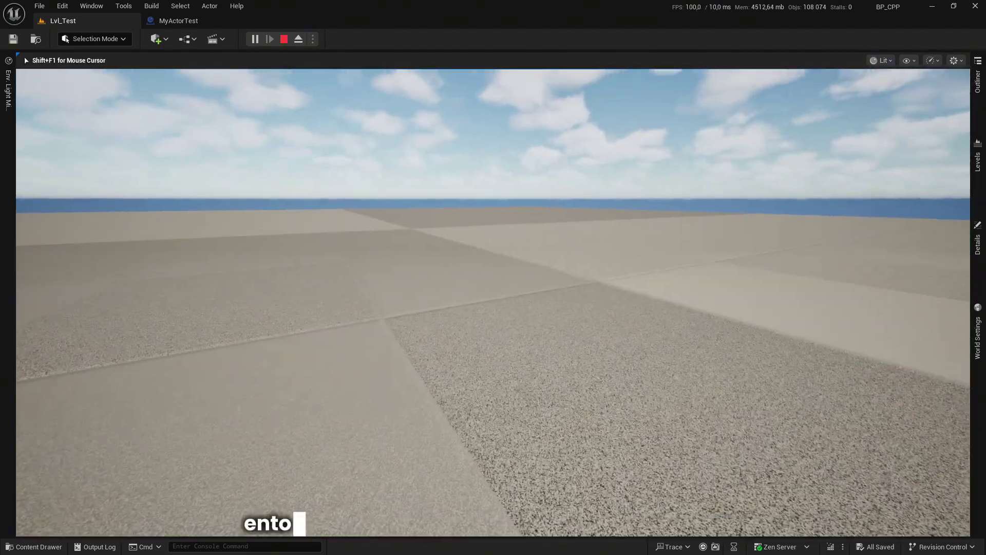
{"action": "key", "text": "Escape"}
{"action": "right_click_drag", "start_coordinate": [420, 338], "coordinate": [420, 338]}
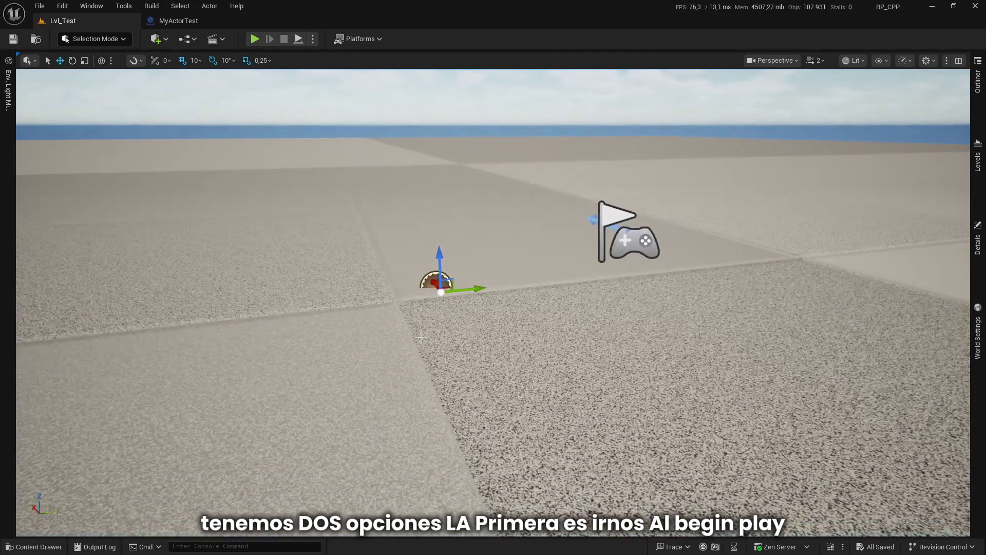
Step: In the MyActorTest event graph, hide the comment bubbles and move the ActorBeginOverlap and Tick nodes aside
{"action": "left_click", "coordinate": [178, 21]}
{"action": "left_click", "coordinate": [390, 58]}
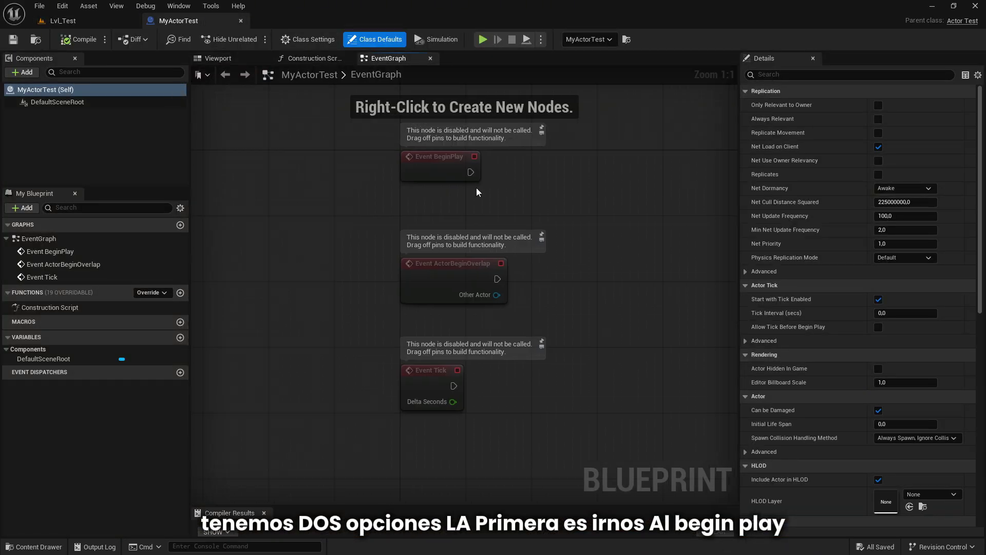
{"action": "left_click", "coordinate": [371, 291]}
{"action": "left_click", "coordinate": [371, 399]}
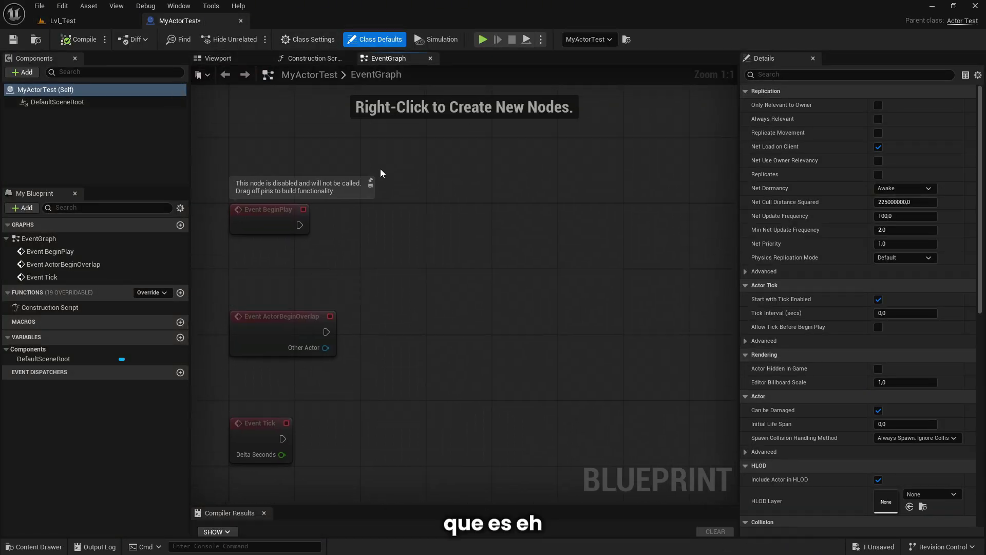
{"action": "left_click", "coordinate": [370, 185]}
{"action": "right_click_drag", "start_coordinate": [336, 279], "coordinate": [381, 203]}
{"action": "left_click_drag", "start_coordinate": [381, 203], "coordinate": [272, 396]}
{"action": "left_click_drag", "start_coordinate": [288, 265], "coordinate": [288, 417]}
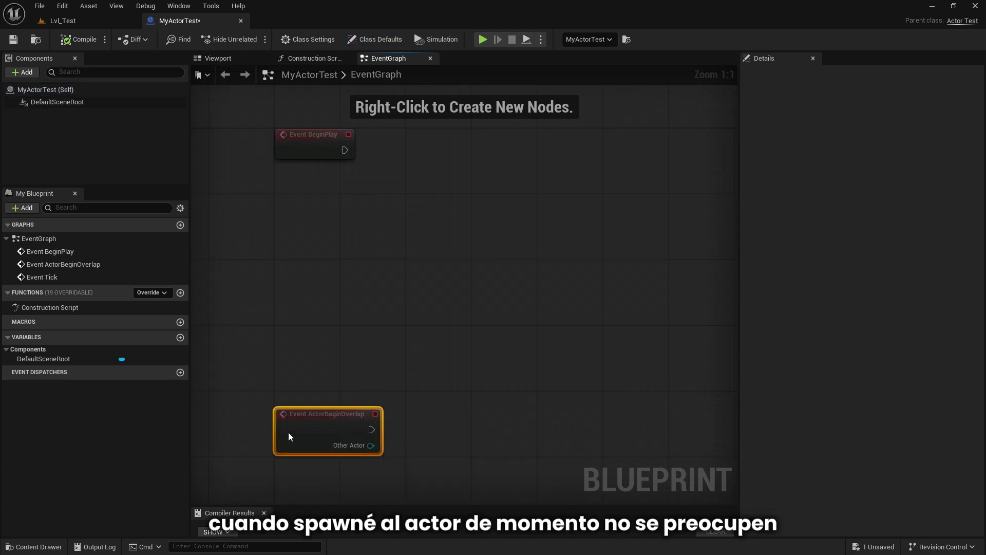
{"action": "right_click_drag", "start_coordinate": [361, 137], "coordinate": [333, 237]}
Step: Connect a Print String node to Event BeginPlay with the text 'Hola Mundo desde blueprint'
{"action": "right_click", "coordinate": [368, 235]}
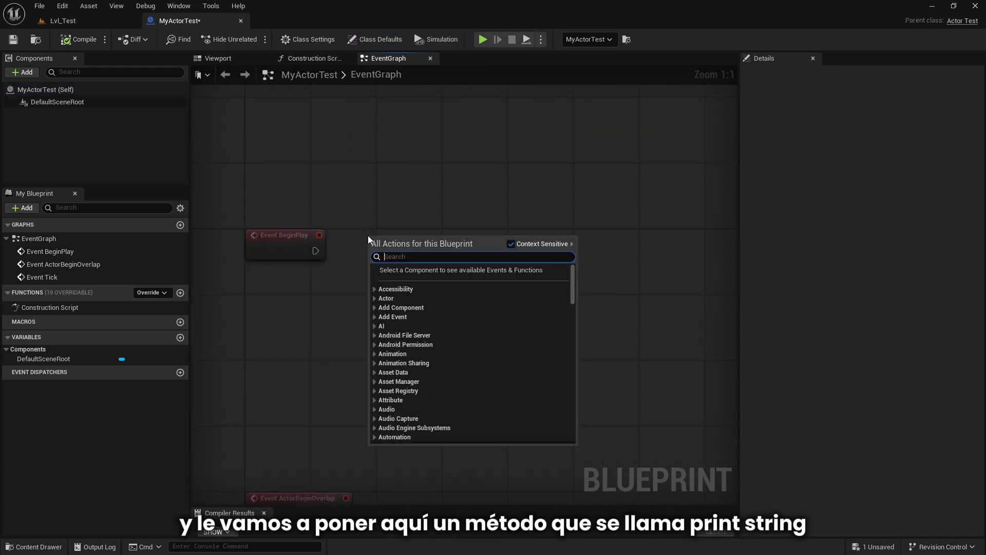
{"action": "type", "text": "print string"}
{"action": "key", "text": "Return"}
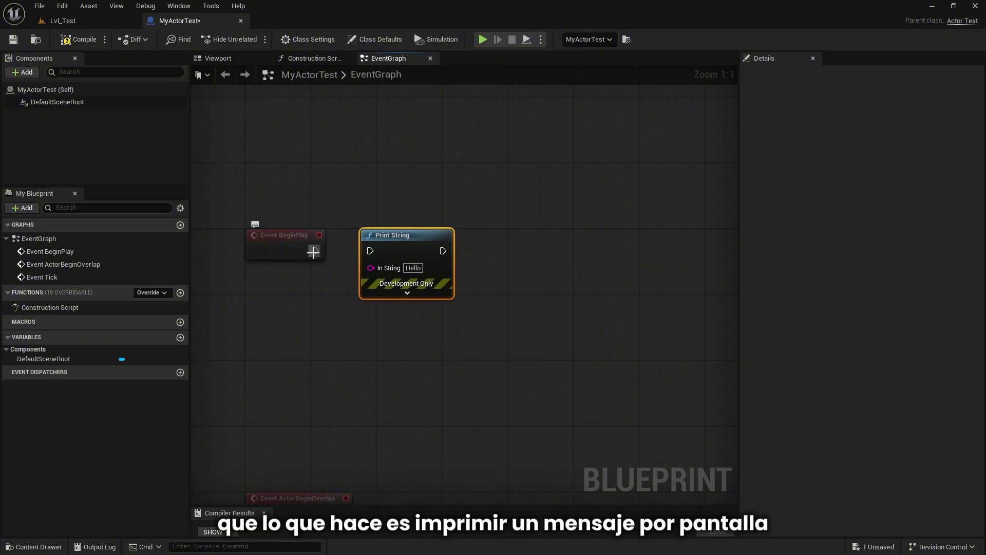
{"action": "left_click_drag", "start_coordinate": [315, 251], "coordinate": [370, 251]}
{"action": "left_click", "coordinate": [413, 268]}
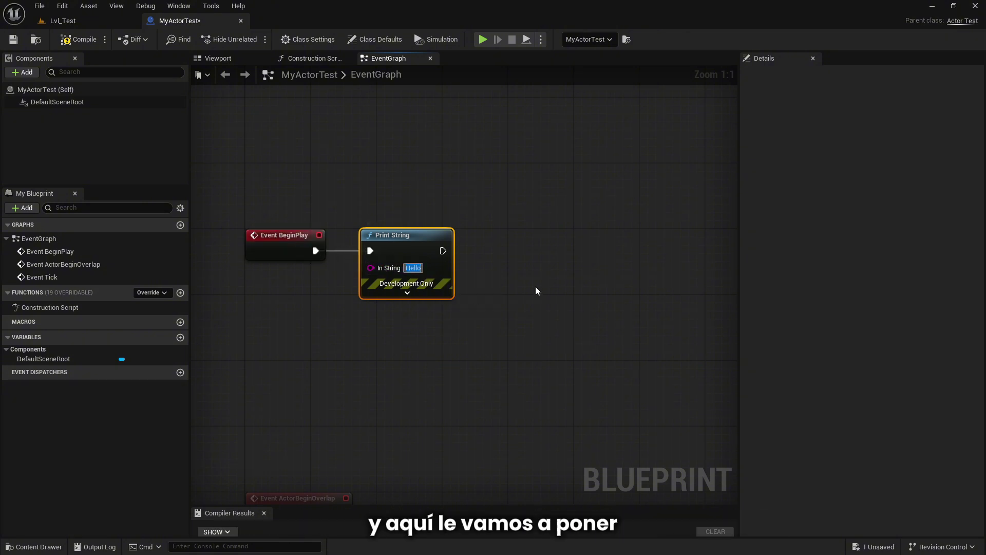
{"action": "type", "text": "Hola Mundo d"}
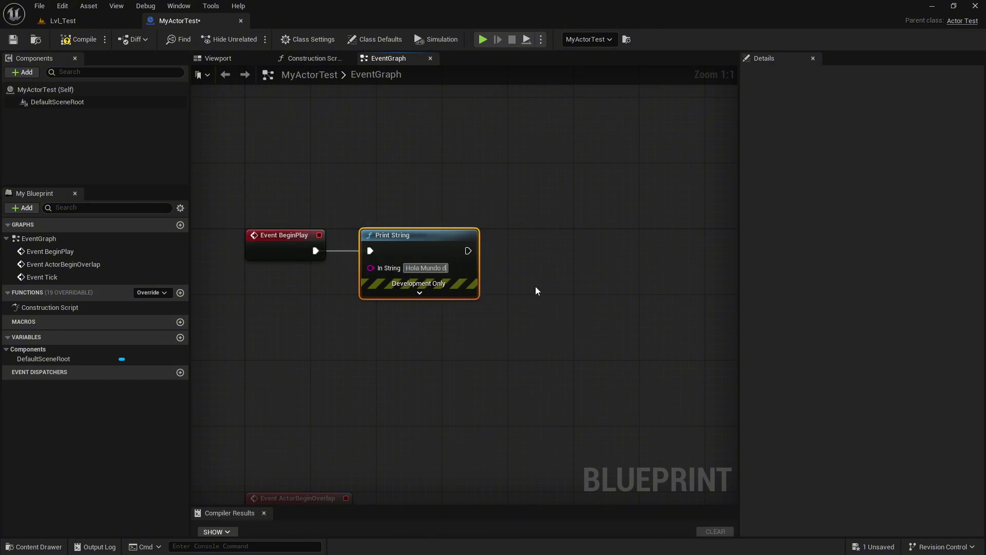
{"action": "type", "text": "esde blueprint"}
{"action": "key", "text": "Return"}
Step: Restore the accidentally deleted Print String node, compile and save the Blueprint, and return to Lvl_Test
{"action": "key", "text": "Delete"}
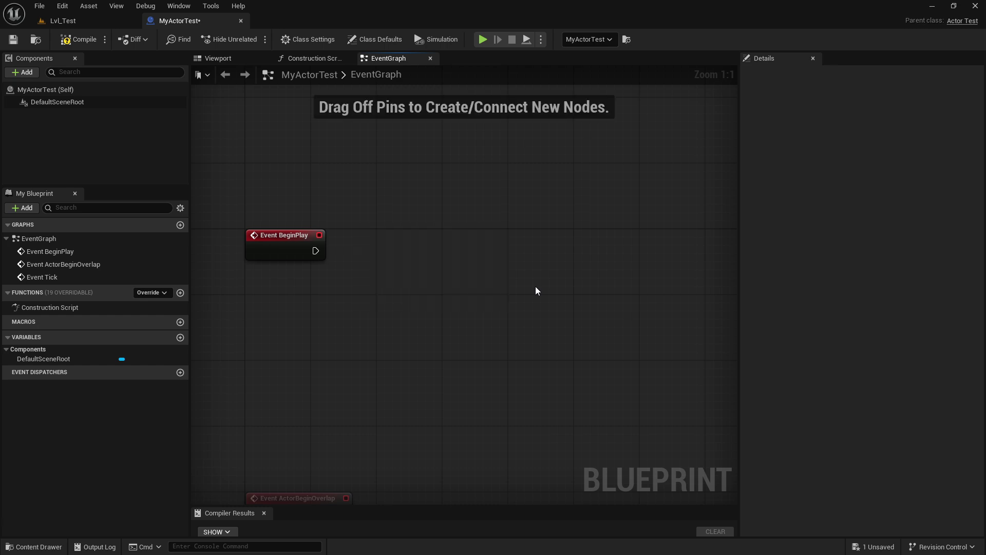
{"action": "key", "text": "ctrl+z"}
{"action": "left_click", "coordinate": [80, 39]}
{"action": "left_click", "coordinate": [13, 39]}
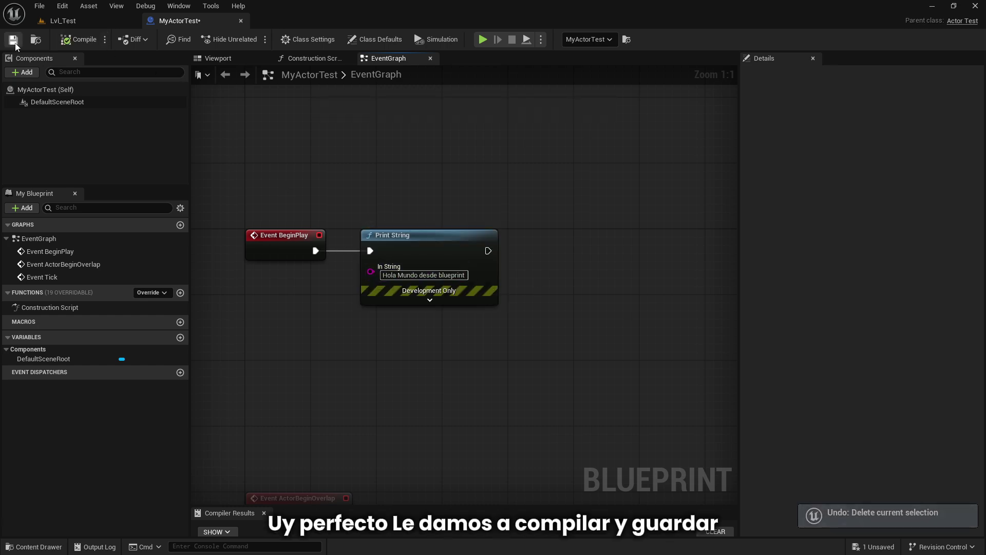
{"action": "left_click", "coordinate": [77, 21]}
Step: Play Lvl_Test to check the Blueprint message, then stop and return to MyActorTest
{"action": "left_click", "coordinate": [255, 40]}
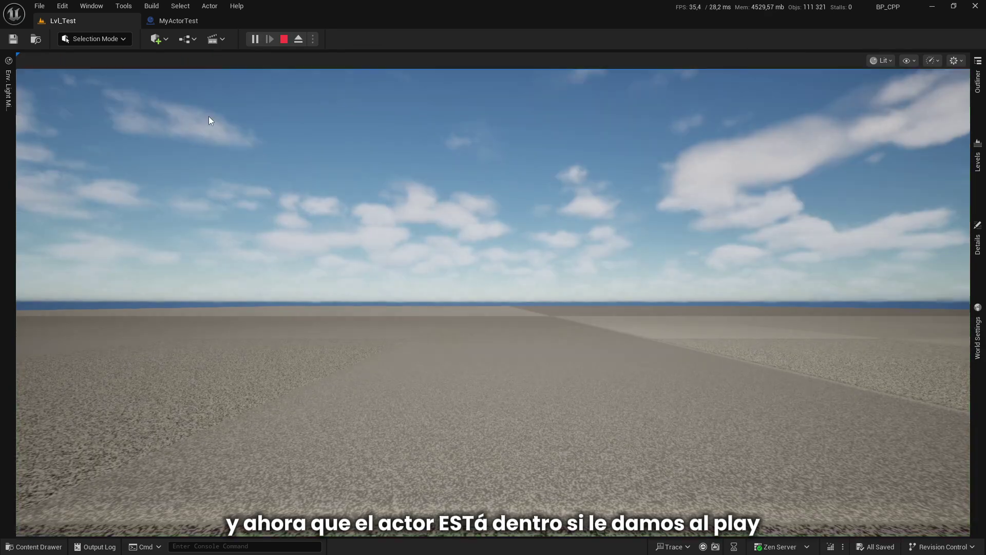
{"action": "left_click", "coordinate": [284, 39]}
{"action": "left_click", "coordinate": [178, 20]}
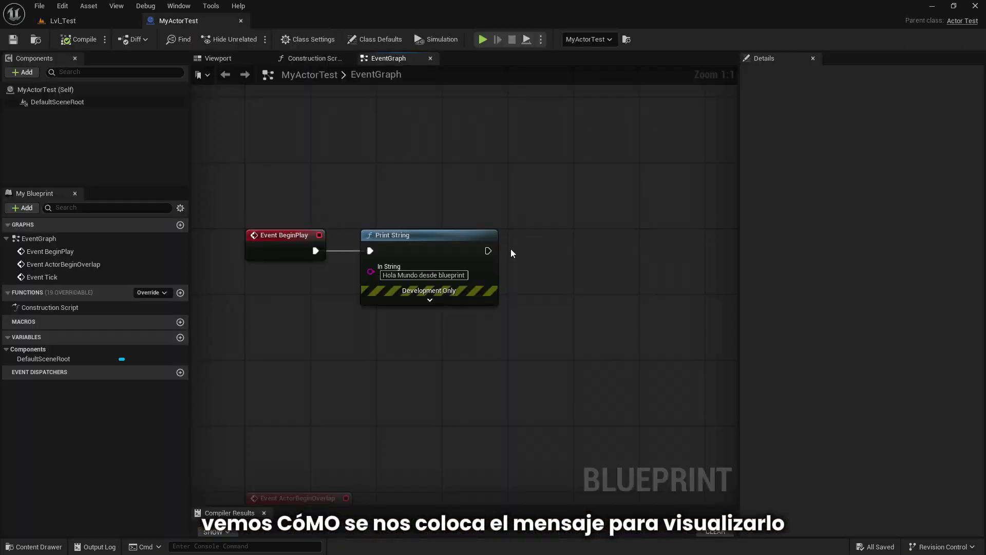
Step: Set the Print String Duration to 50 and its Text Color to black
{"action": "left_click", "coordinate": [434, 301]}
{"action": "left_click", "coordinate": [411, 346]}
{"action": "type", "text": "50"}
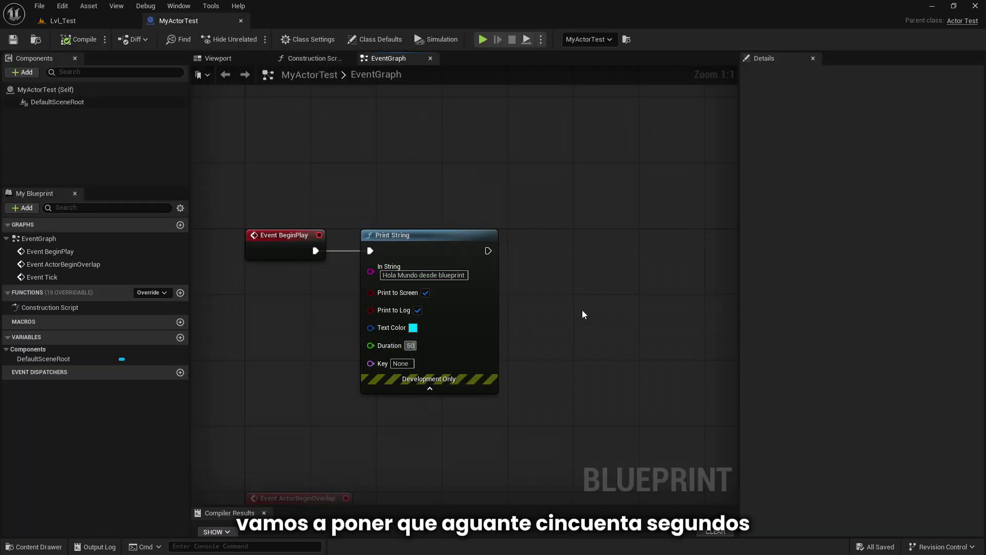
{"action": "left_click", "coordinate": [413, 327]}
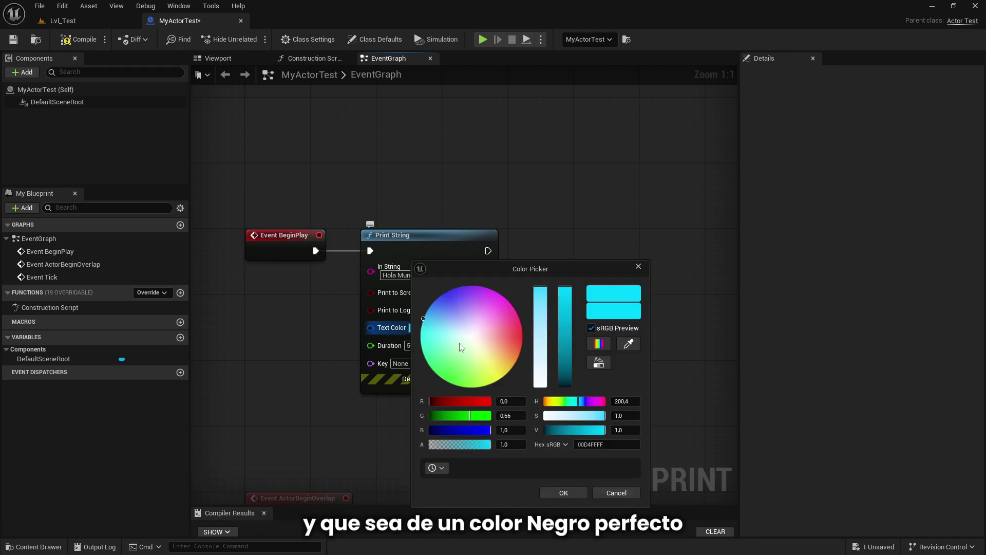
{"action": "left_click_drag", "start_coordinate": [565, 318], "coordinate": [565, 386]}
{"action": "left_click", "coordinate": [564, 493]}
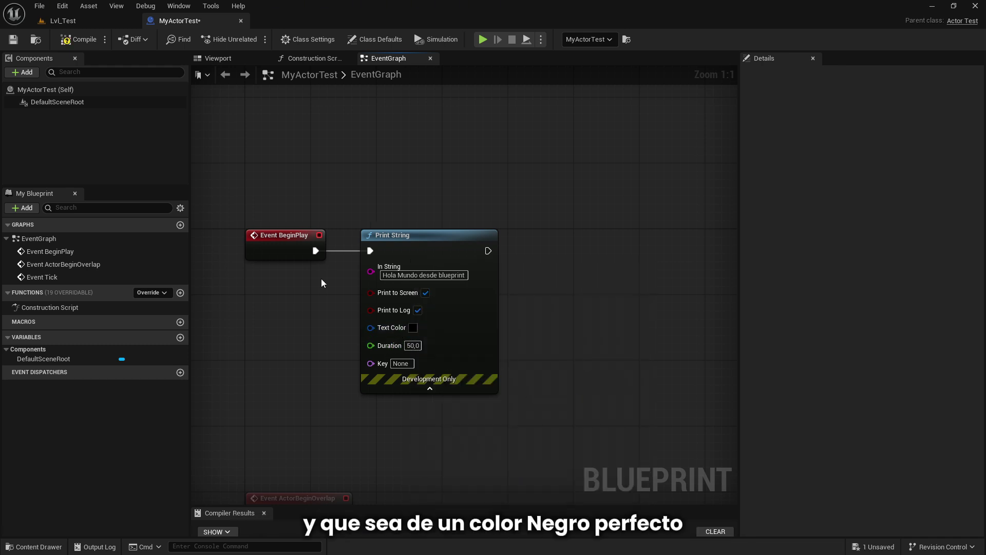
Step: Compile and save the Blueprint, then play Lvl_Test to test the changes
{"action": "left_click", "coordinate": [78, 40]}
{"action": "left_click", "coordinate": [13, 39]}
{"action": "left_click", "coordinate": [62, 21]}
{"action": "left_click", "coordinate": [255, 39]}
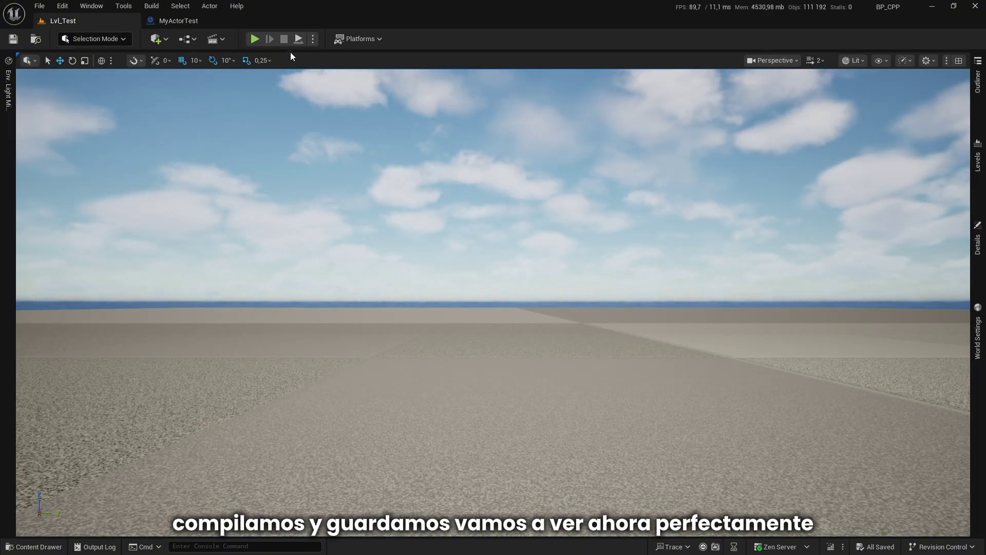
Step: After Super::BeginPlay() in ActorTest.cpp, add a red 5-second AddOnScreenDebugMessage reading 'Hola mundo desde C++'
{"action": "left_click", "coordinate": [284, 39]}
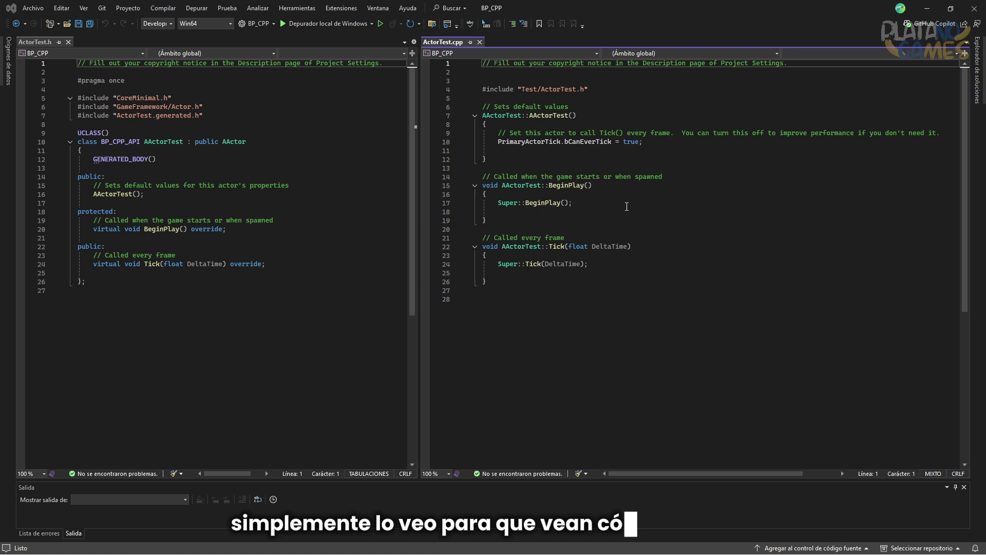
{"action": "left_click", "coordinate": [624, 205]}
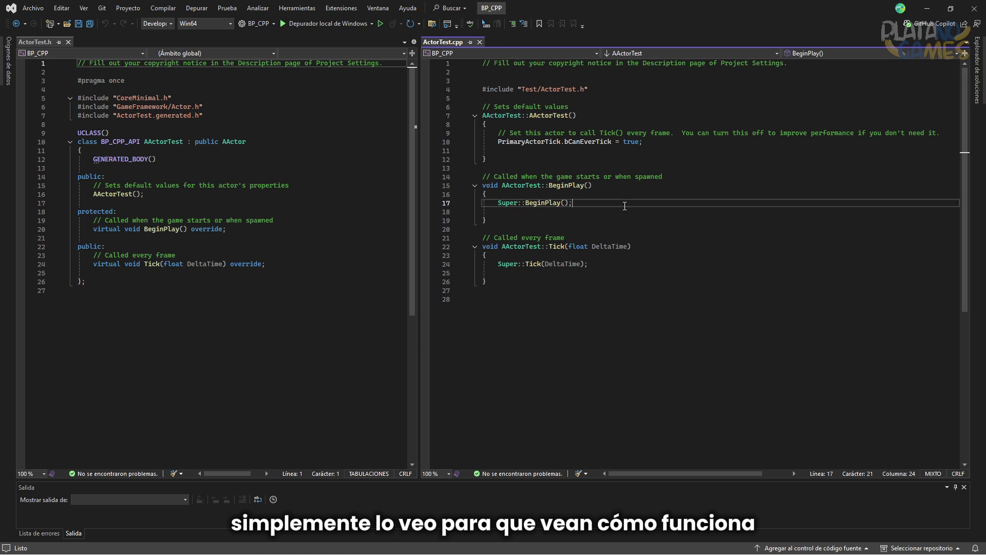
{"action": "key", "text": "Return"}
{"action": "key", "text": "Return"}
{"action": "type", "text": "G"}
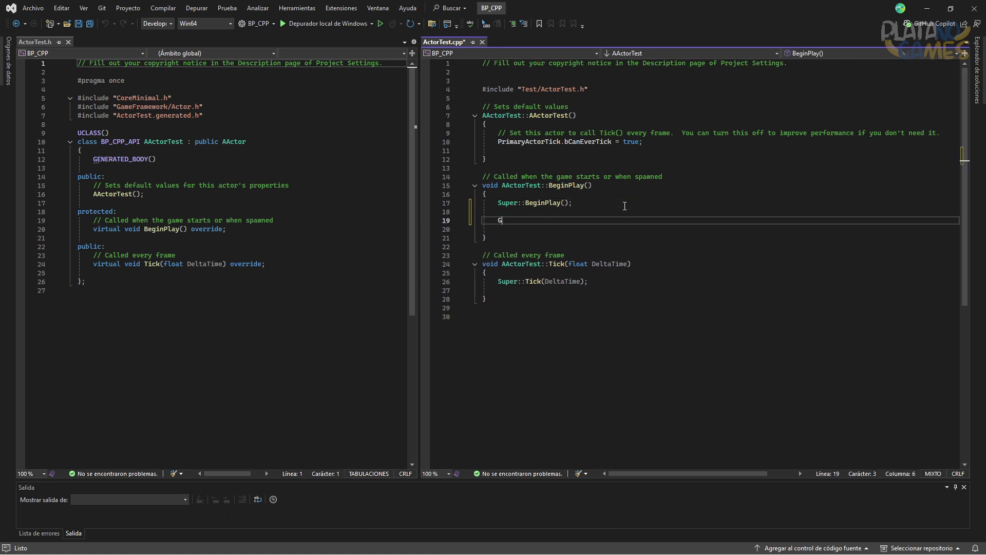
{"action": "type", "text": "Engine->a"}
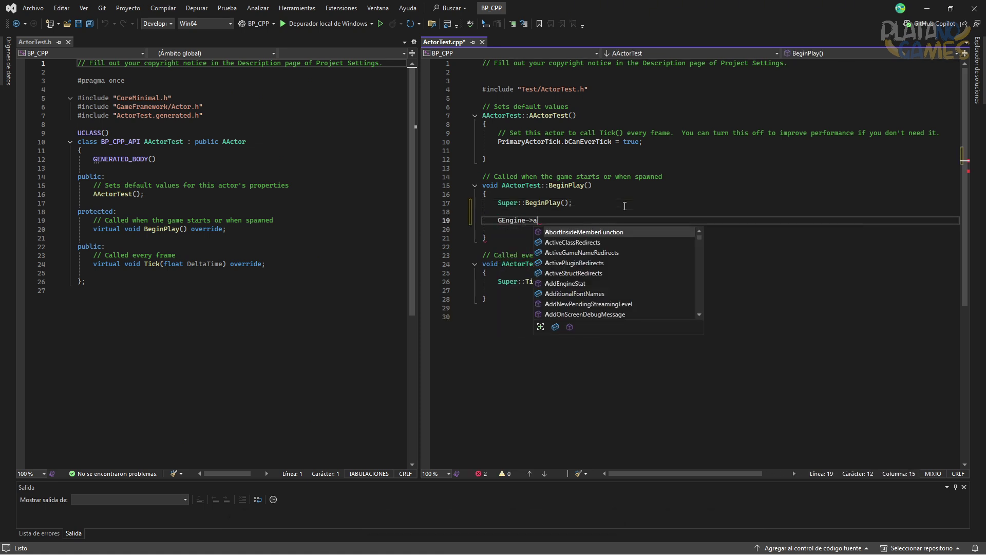
{"action": "type", "text": "ddOnScr"}
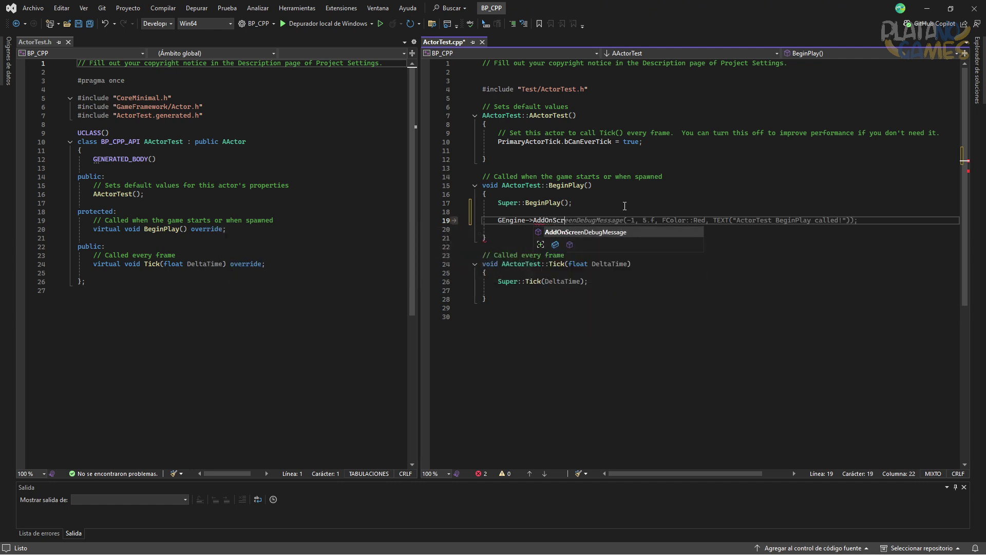
{"action": "key", "text": "Tab"}
{"action": "key", "text": "Tab"}
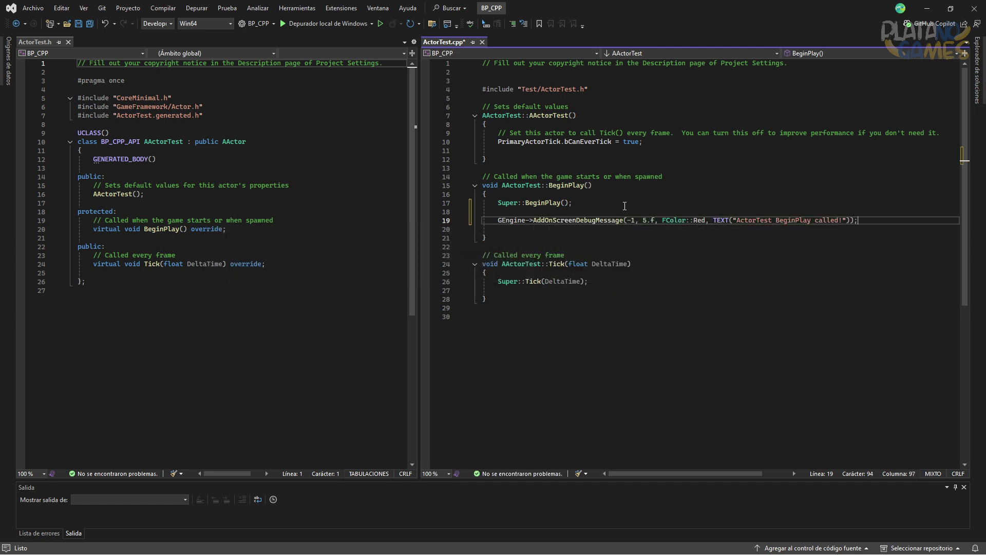
{"action": "key", "text": "BackSpace"}
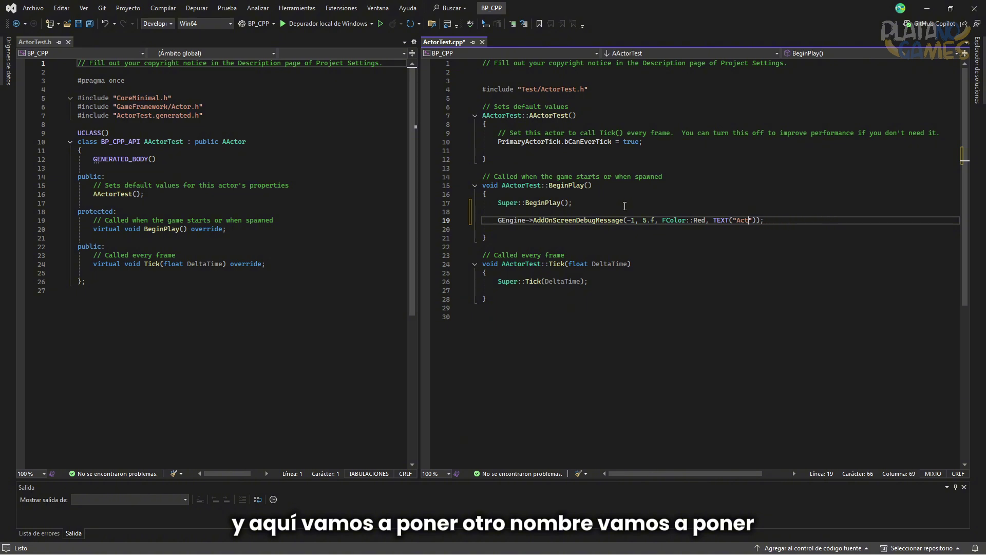
{"action": "type", "text": "Hola mundo desde C"}
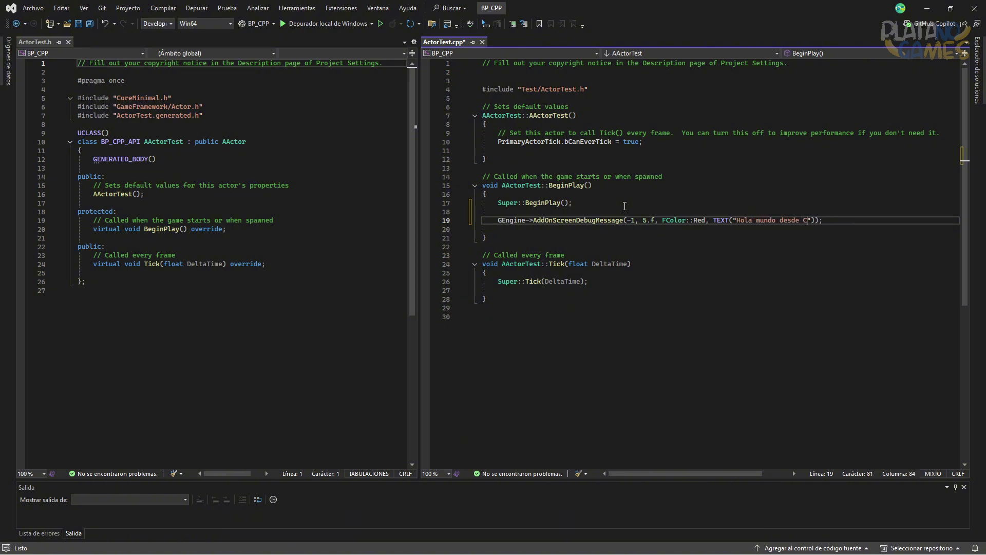
{"action": "type", "text": "++"}
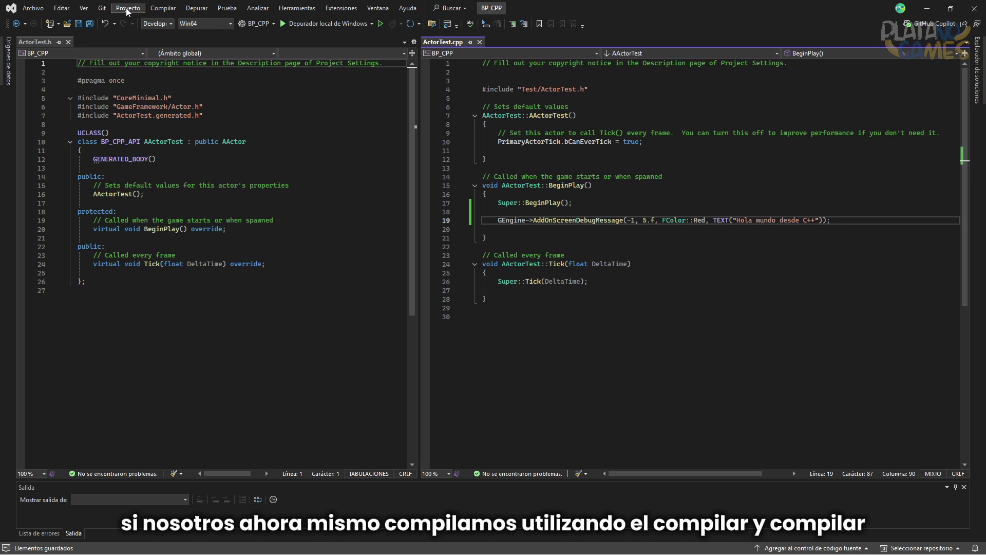
{"action": "left_click", "coordinate": [163, 8]}
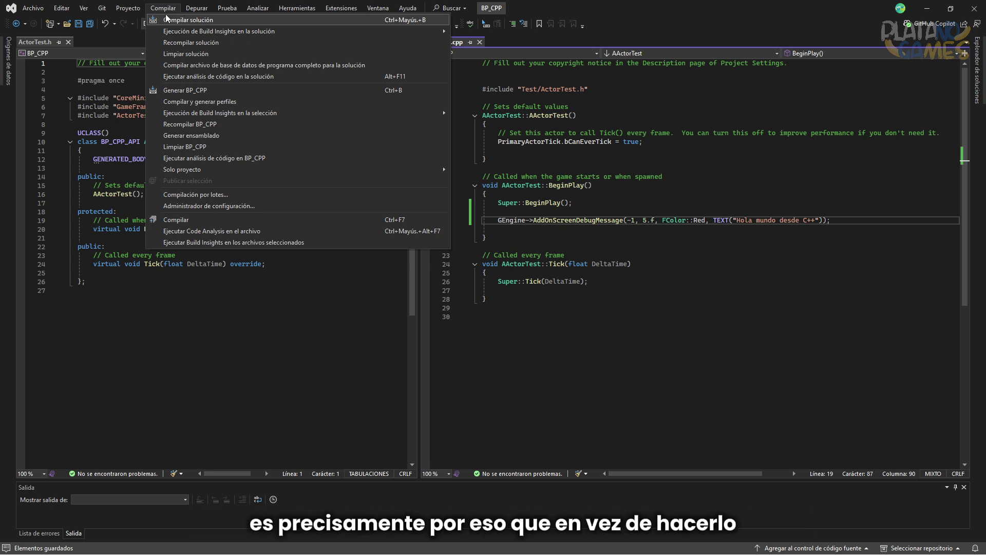
{"action": "mouse_move", "coordinate": [197, 7]}
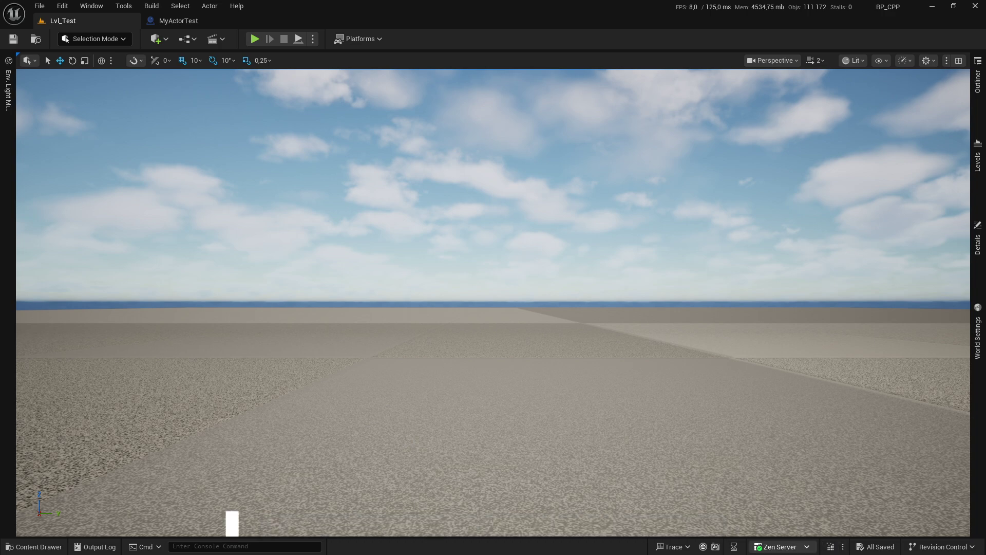
Step: Compile the ActorTest.cpp change with Live Coding and hide its log window after it succeeds
{"action": "left_click", "coordinate": [829, 548]}
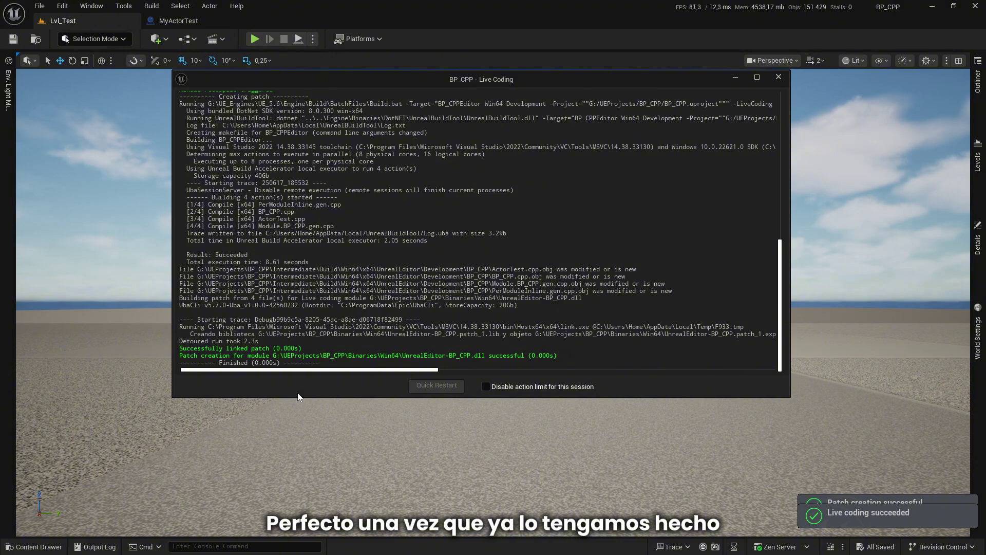
{"action": "left_click", "coordinate": [735, 77]}
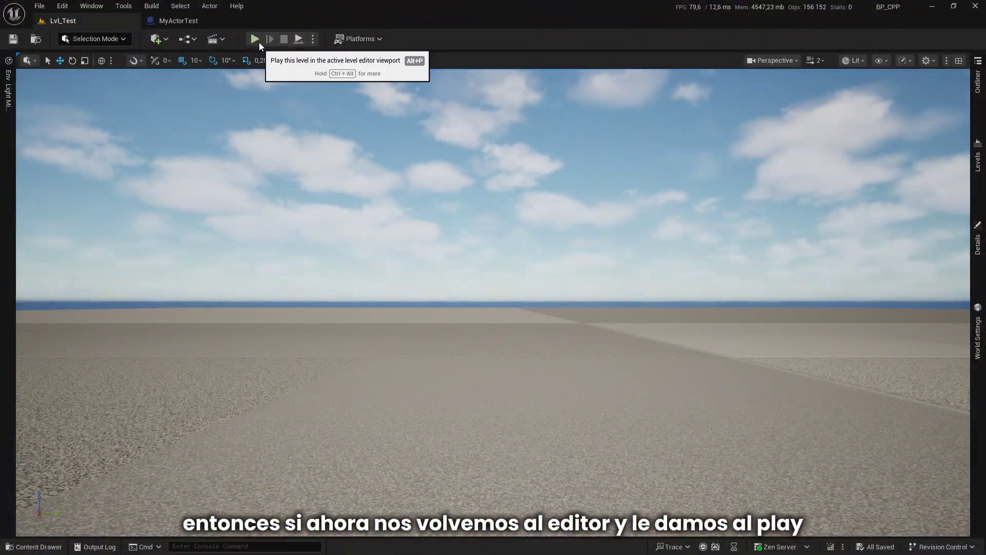
Step: Play Lvl_Test to see the red C++ and black Blueprint messages, then stop and zoom out the event graph
{"action": "left_click", "coordinate": [258, 40]}
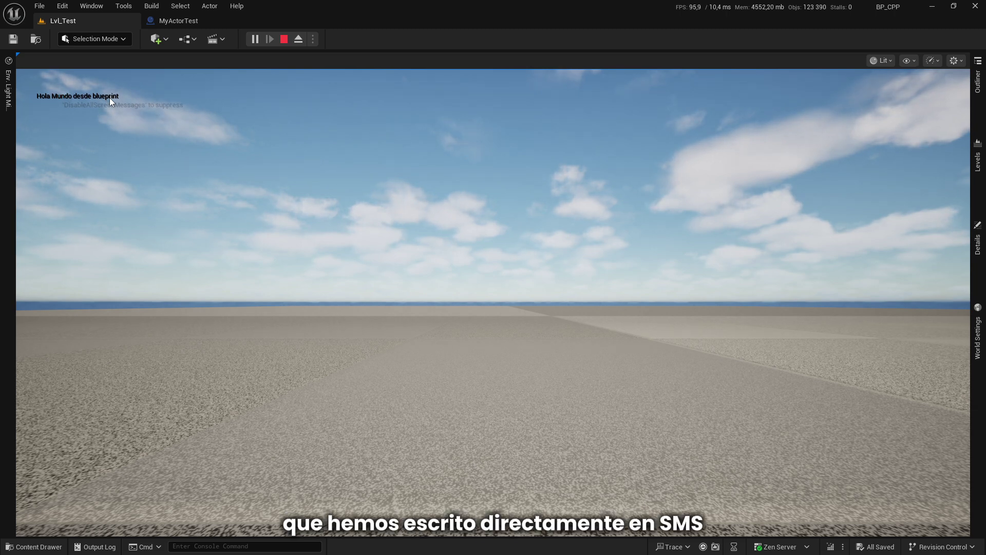
{"action": "left_click", "coordinate": [284, 39]}
{"action": "mouse_move", "coordinate": [337, 303]}
{"action": "right_mouse_down"}
{"action": "mouse_move", "coordinate": [323, 295]}
{"action": "mouse_move", "coordinate": [307, 242]}
{"action": "right_mouse_up"}
{"action": "scroll", "coordinate": [307, 241], "scroll_direction": "down", "scroll_amount": 4}
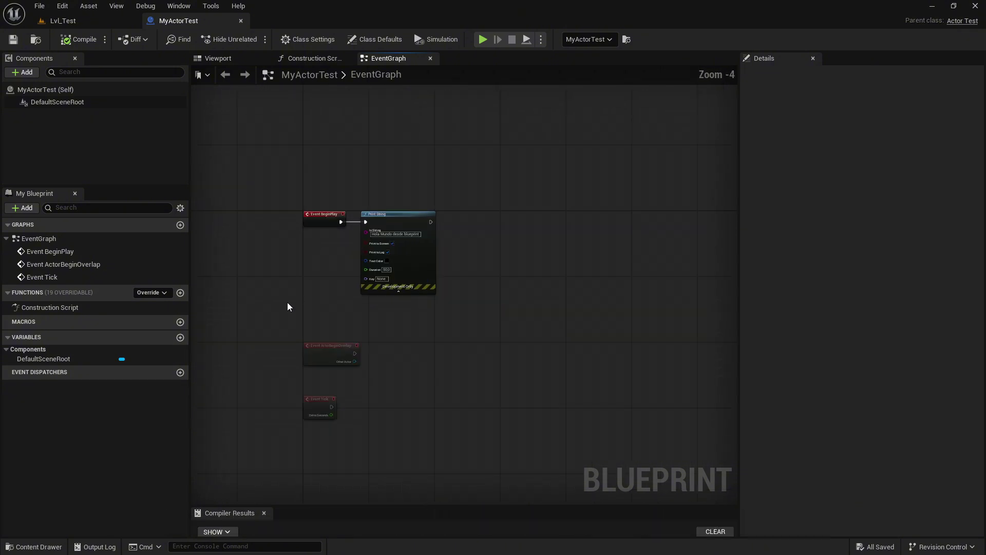